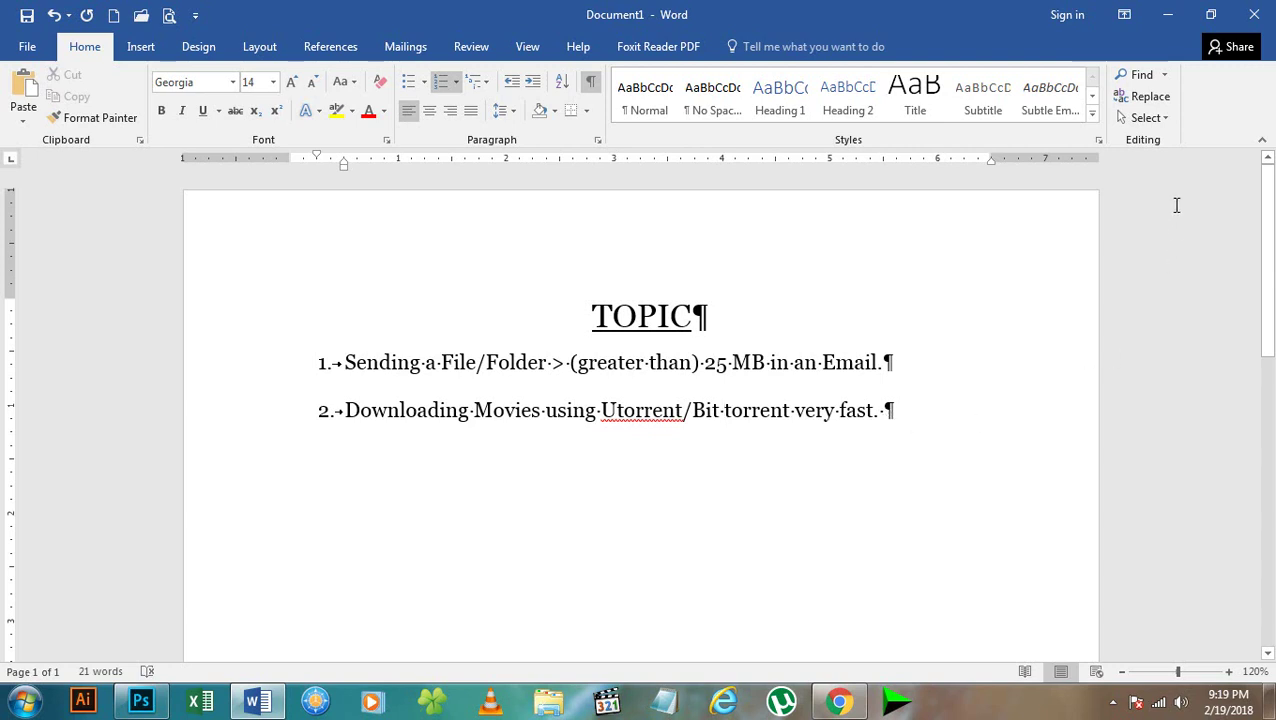
Step: Switch from Word to the Gmail inbox in Chrome and start a new email message
left_click(1170, 16)
left_click(862, 697)
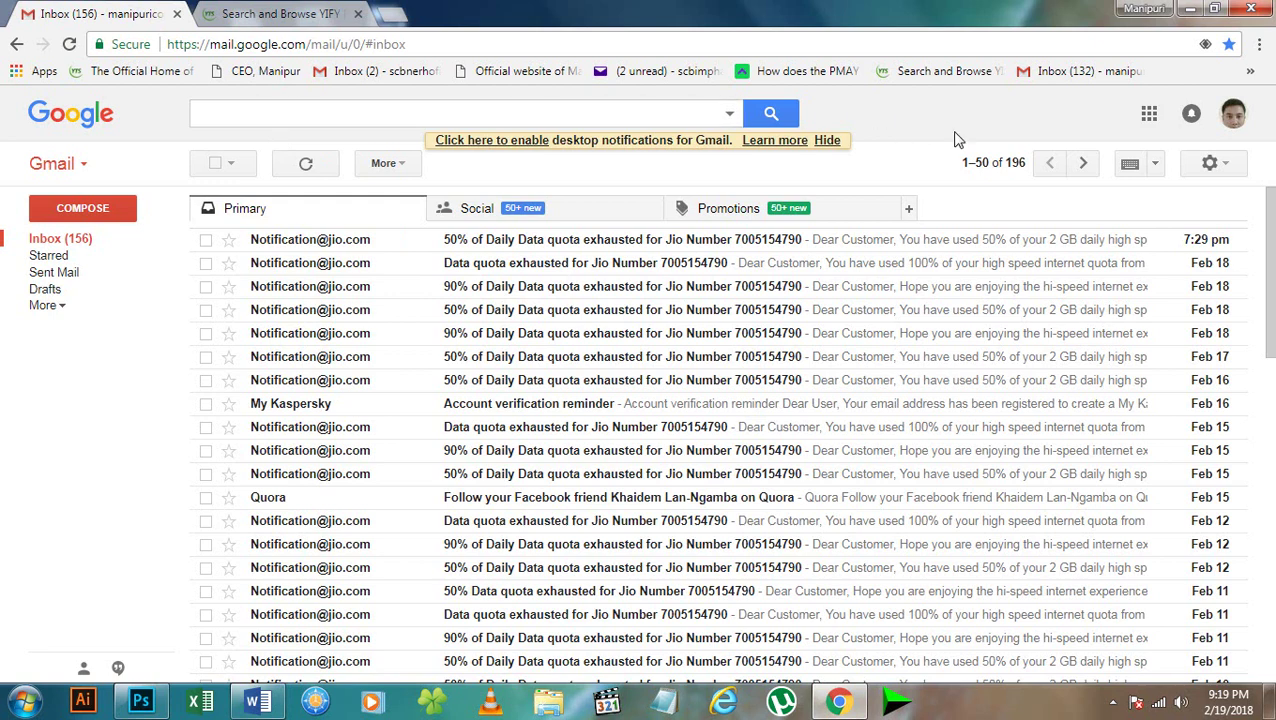
left_click(90, 218)
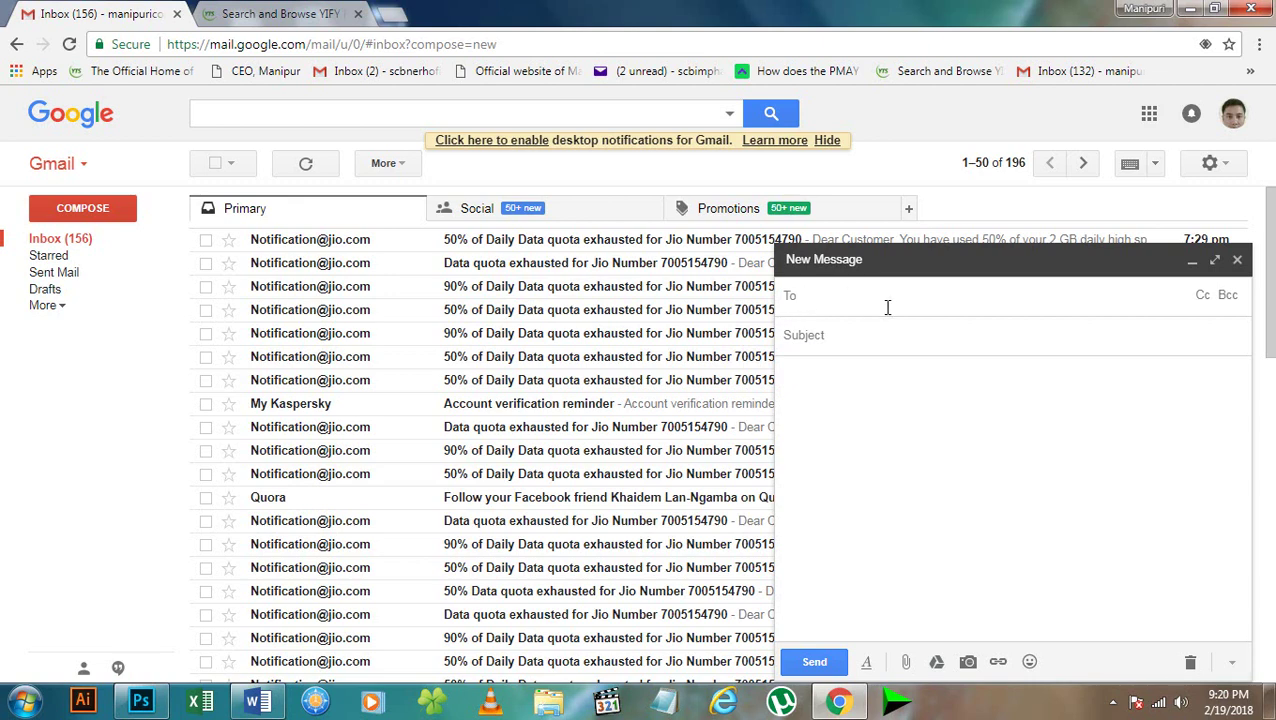
left_click(803, 335)
Step: Start attaching files to the message, browse to the Desktop and check the size of the "files" folder in its properties
left_click(905, 665)
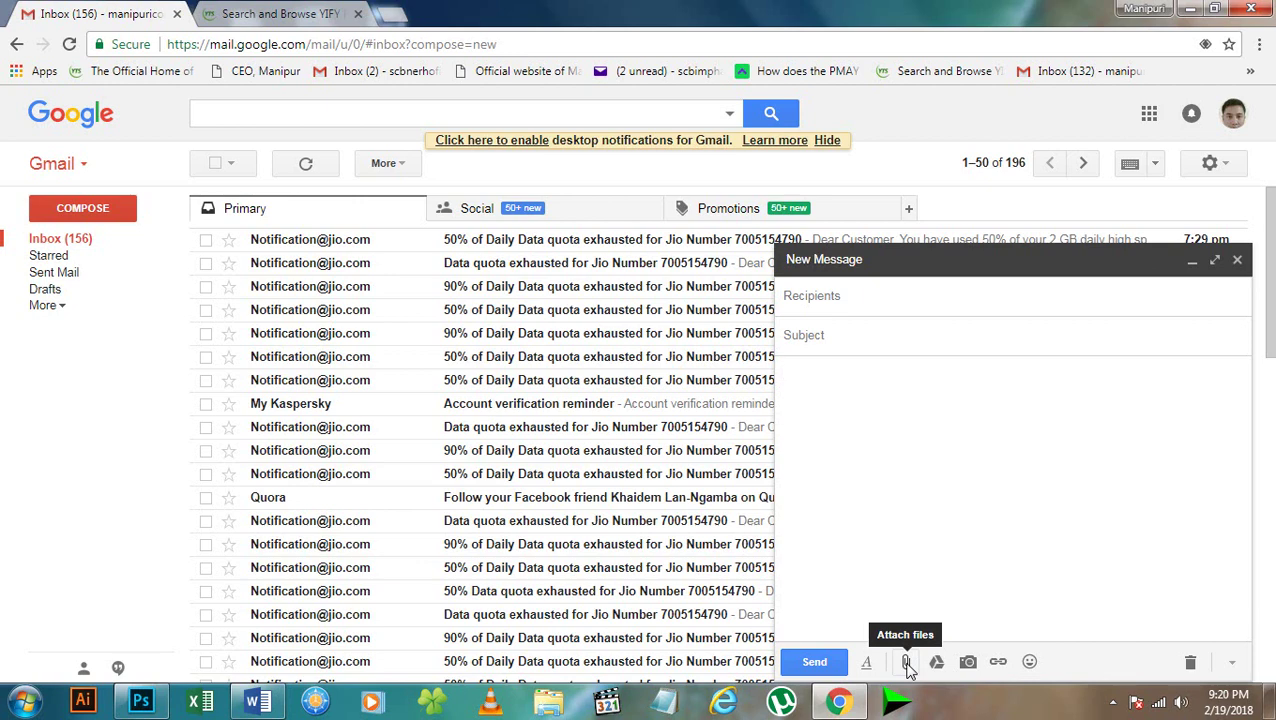
left_click(906, 665)
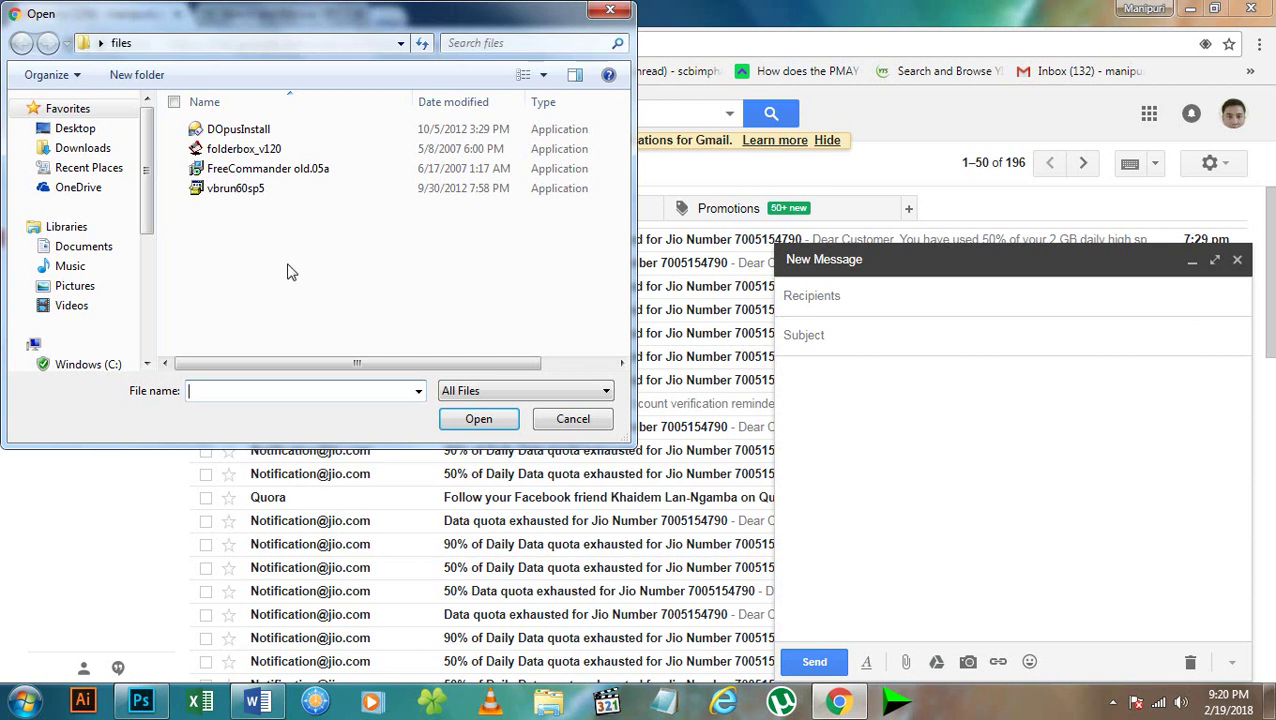
left_click(93, 133)
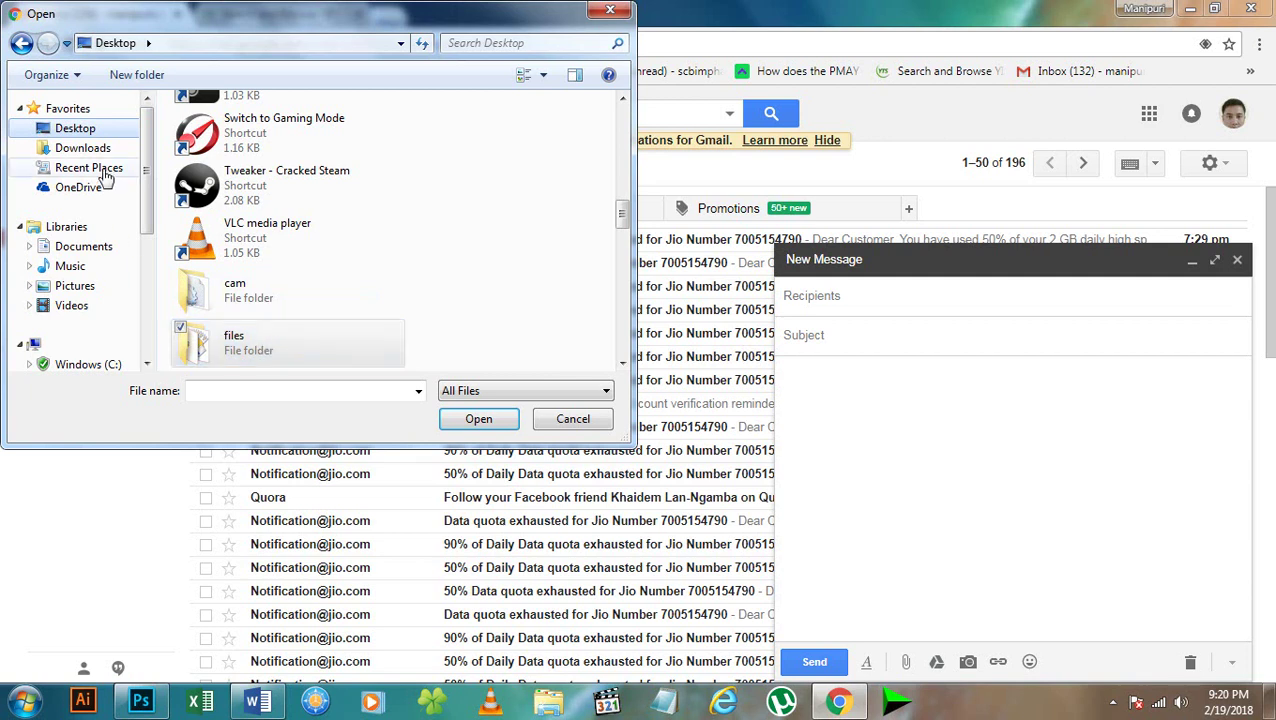
double_click(232, 349)
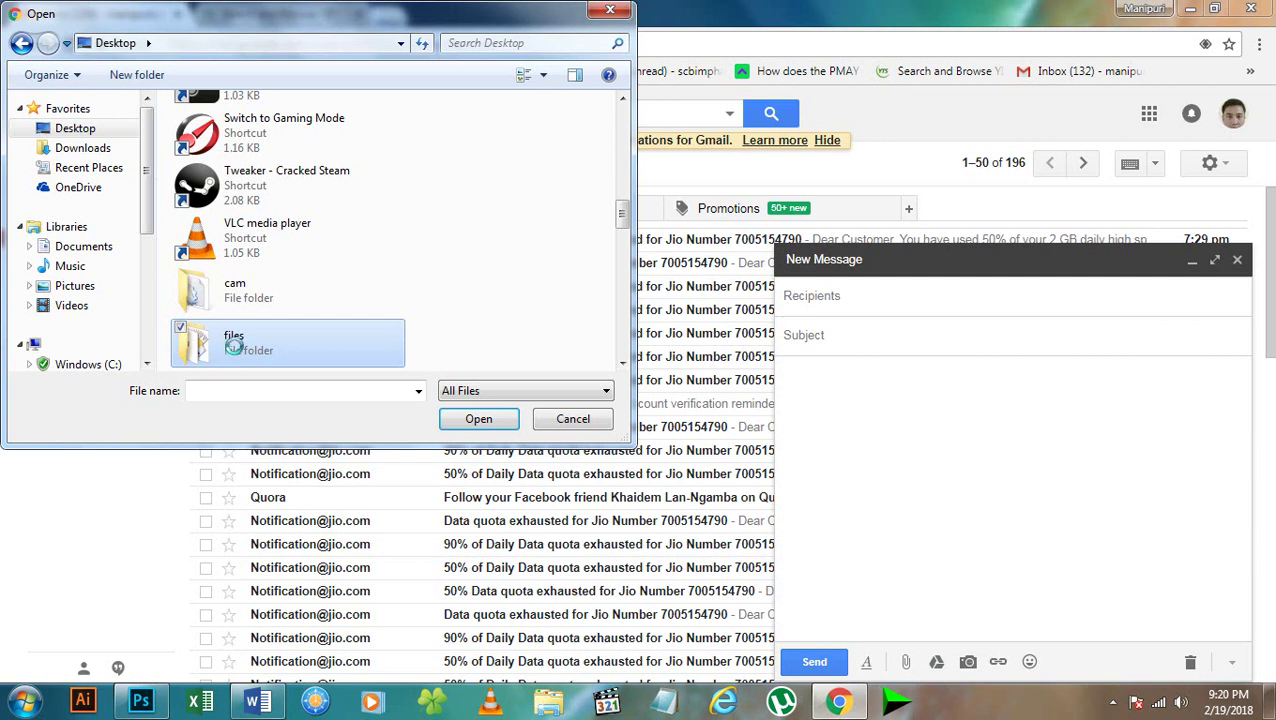
right_click(235, 343)
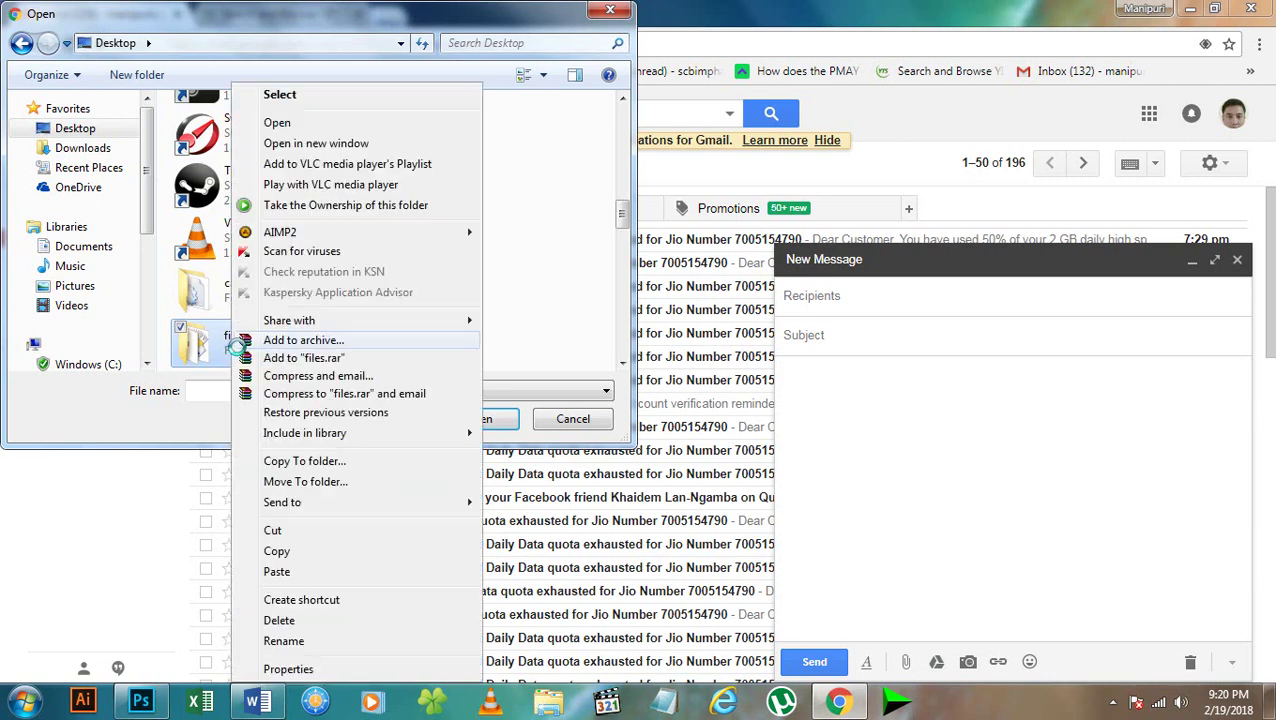
left_click(290, 670)
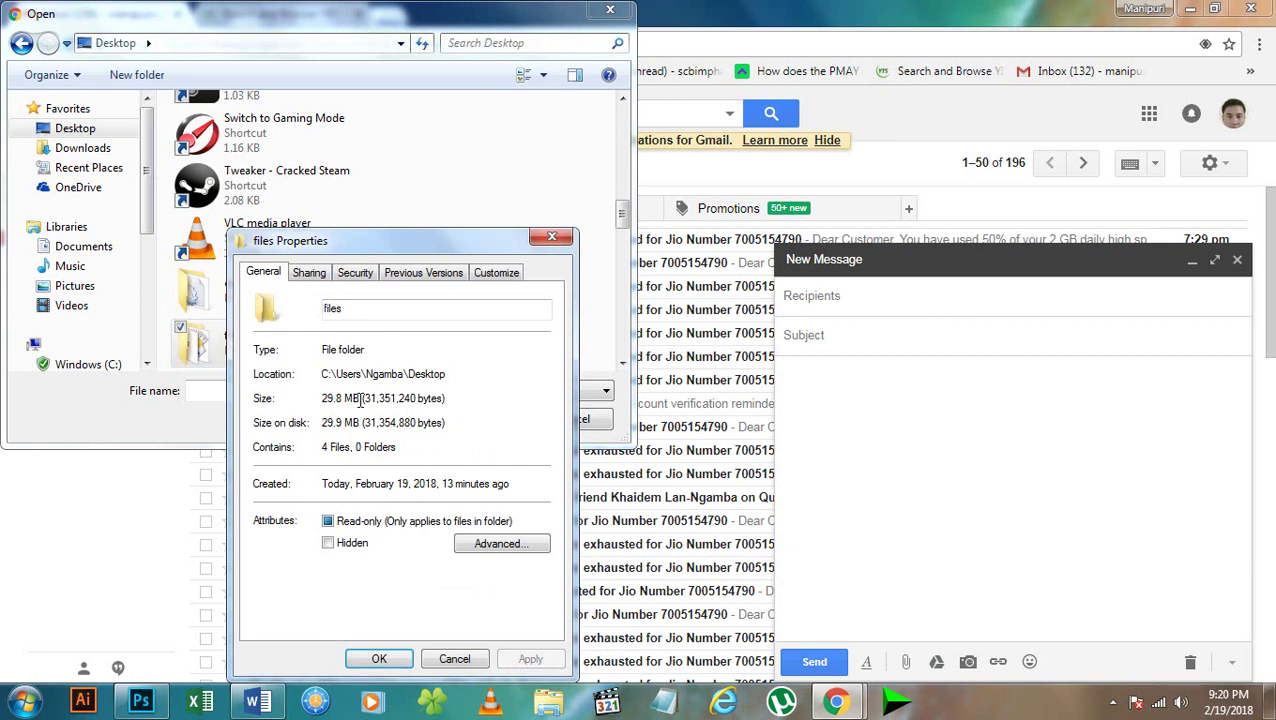
left_click(456, 659)
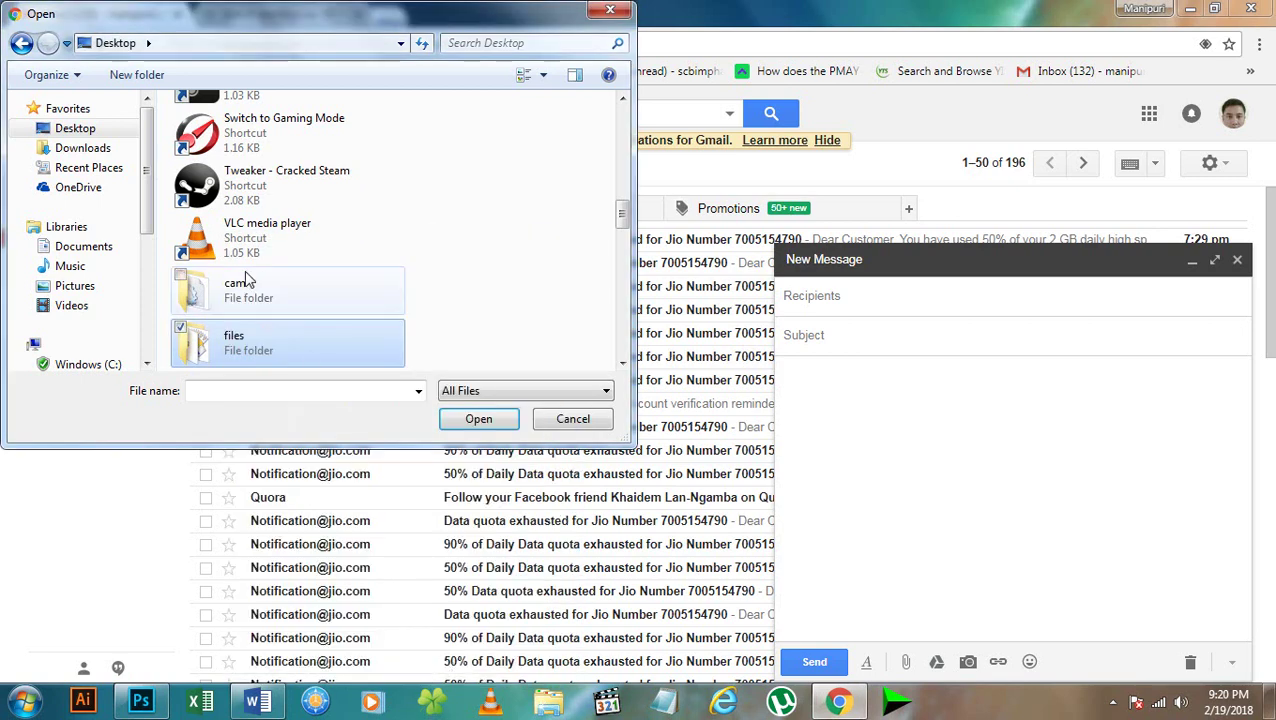
Step: Try to attach all four files from the "files" folder to the email and review their upload progress
double_click(248, 360)
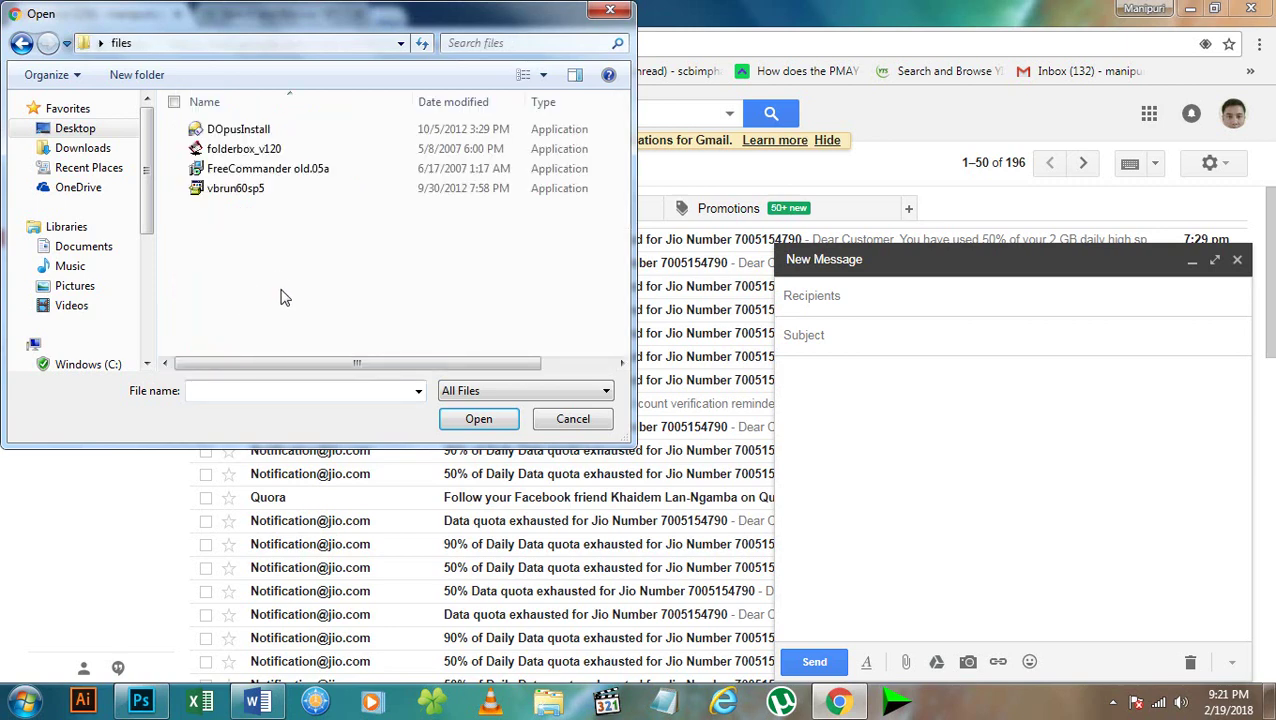
left_click_drag(270, 266, 206, 113)
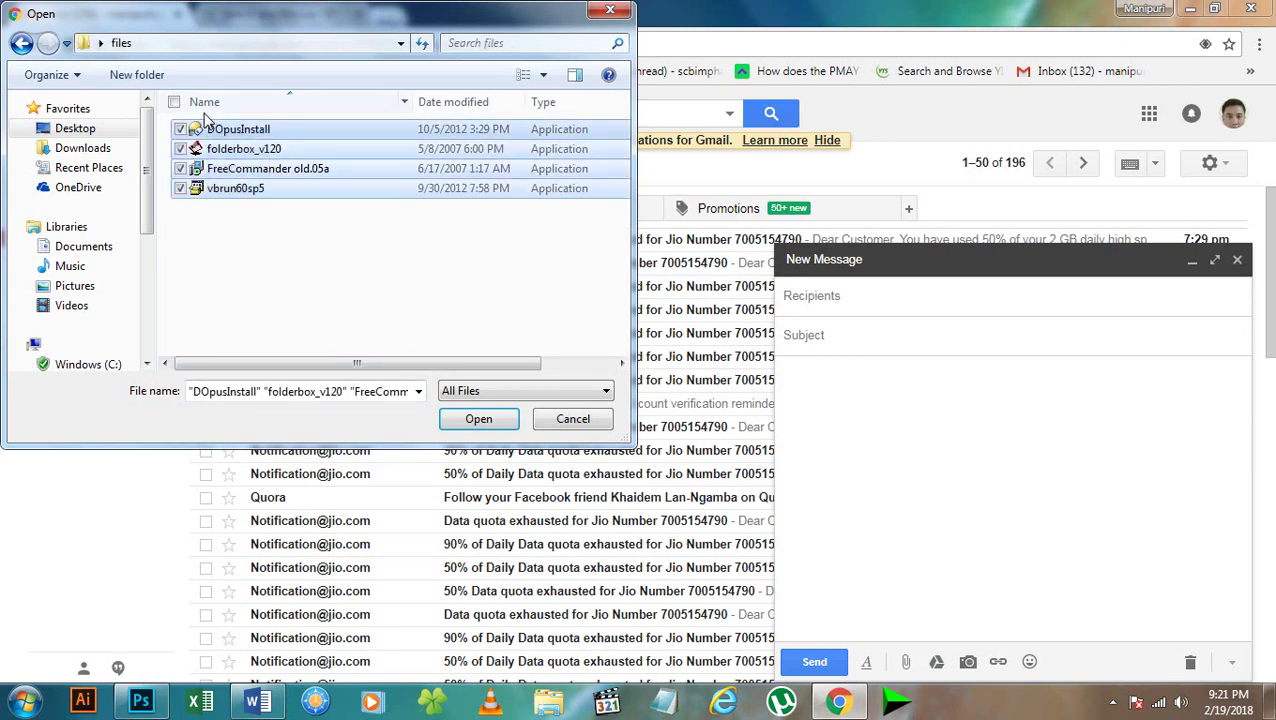
left_click(478, 421)
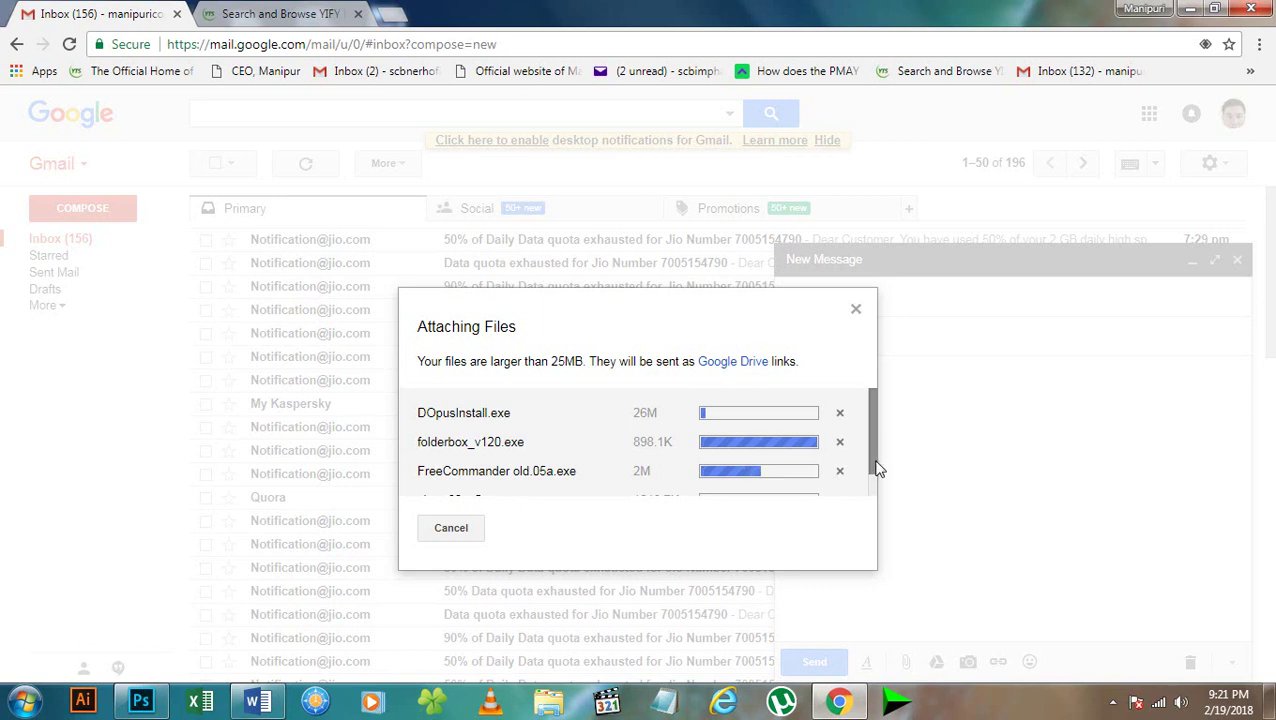
left_click_drag(874, 464, 880, 498)
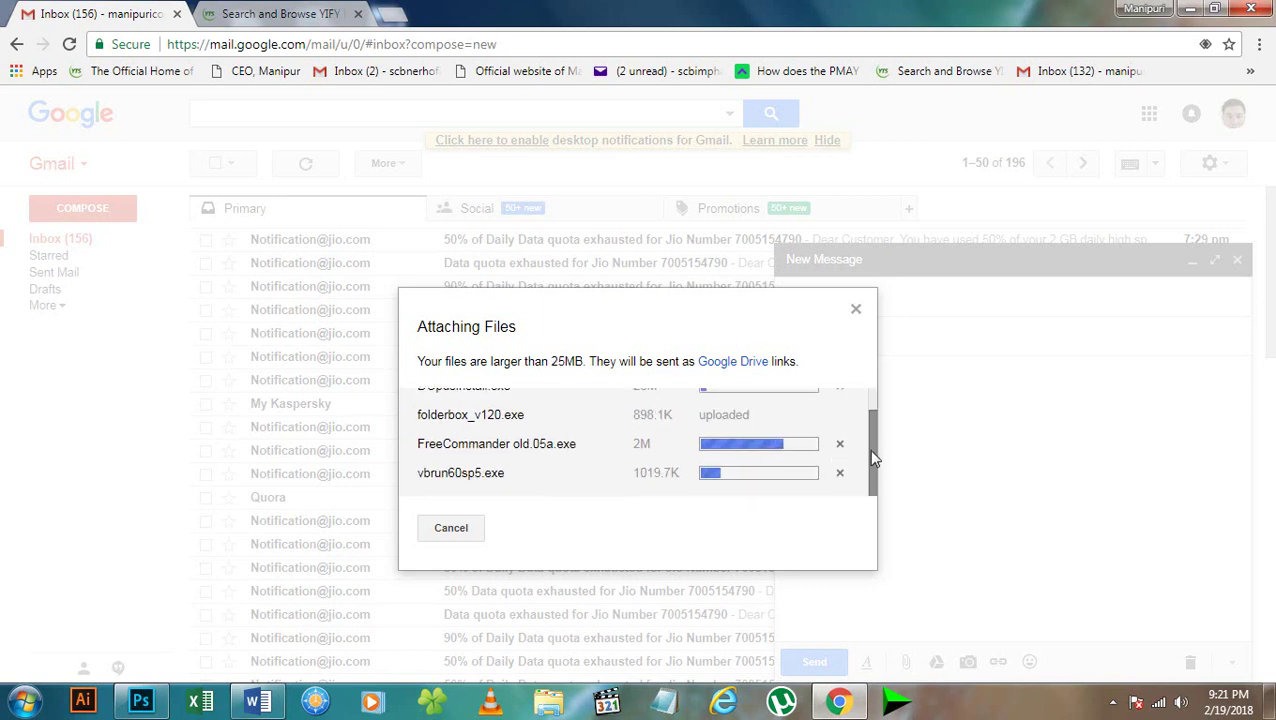
left_click_drag(871, 457, 874, 436)
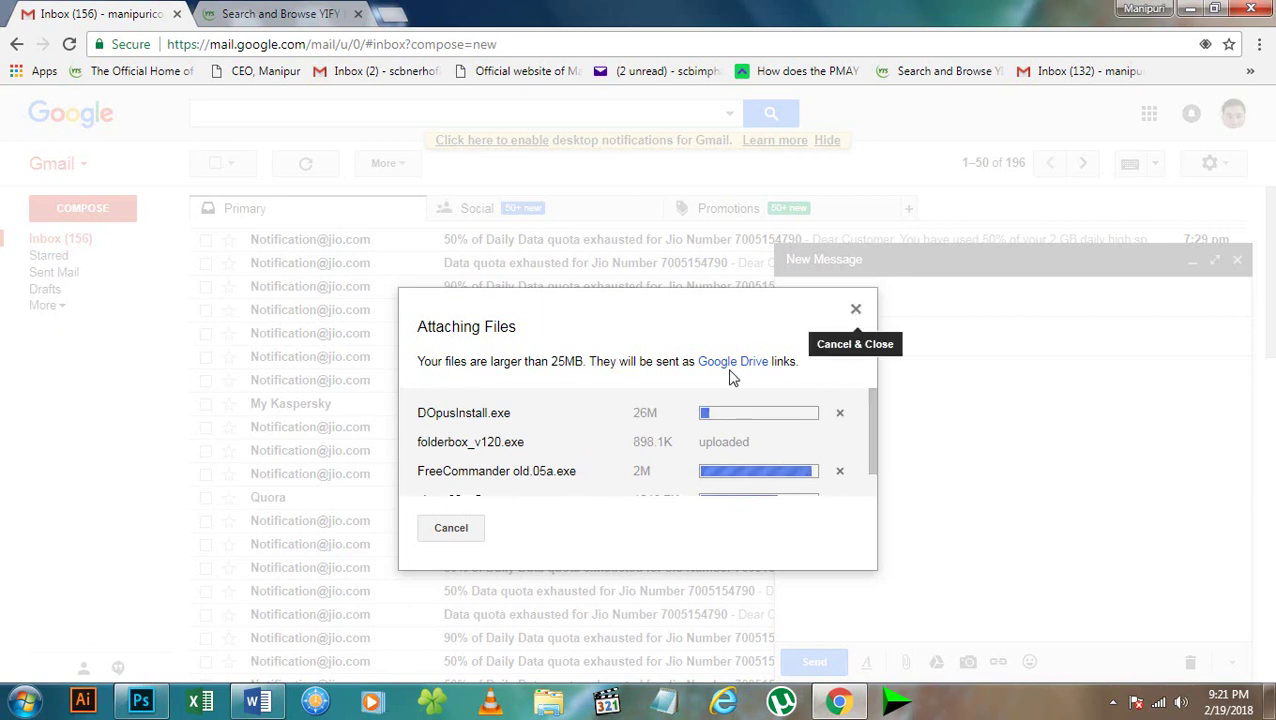
mouse_move(548, 361)
left_mouse_down()
mouse_move(589, 363)
mouse_move(566, 362)
left_mouse_up()
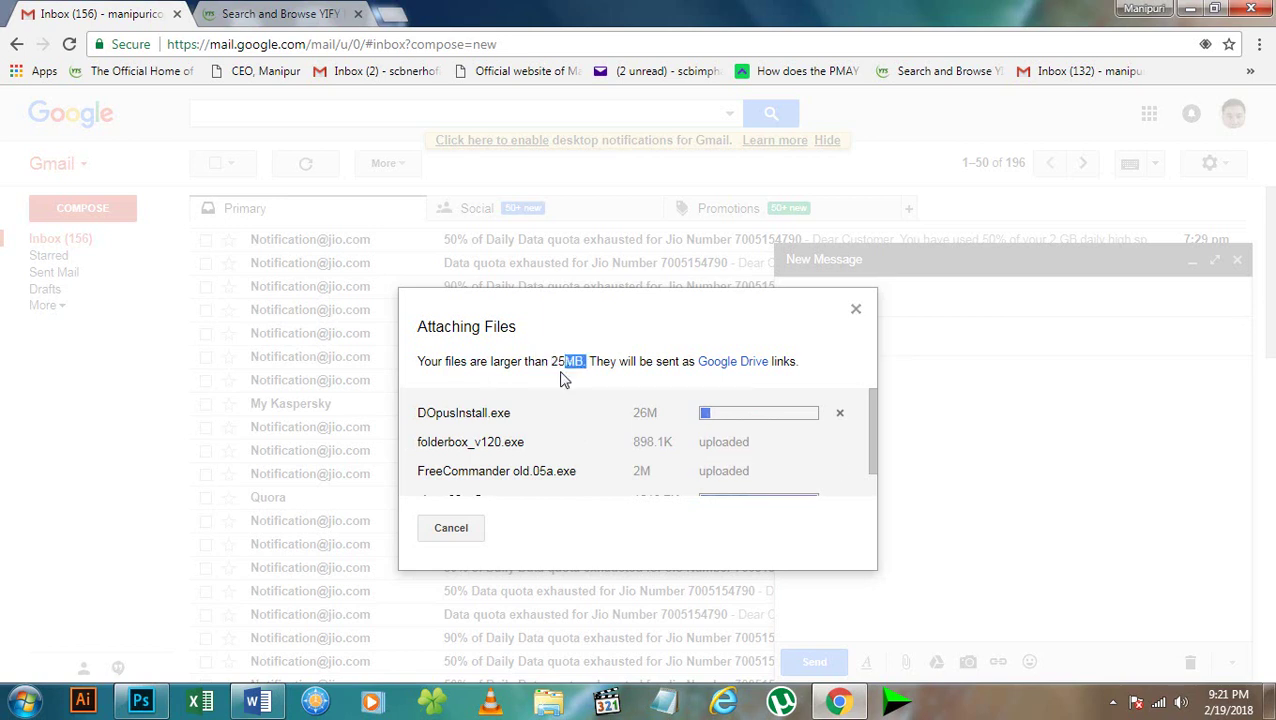
Step: Cancel the attachment upload, remove the three inserted Drive links from the message body and close the message
left_click(856, 312)
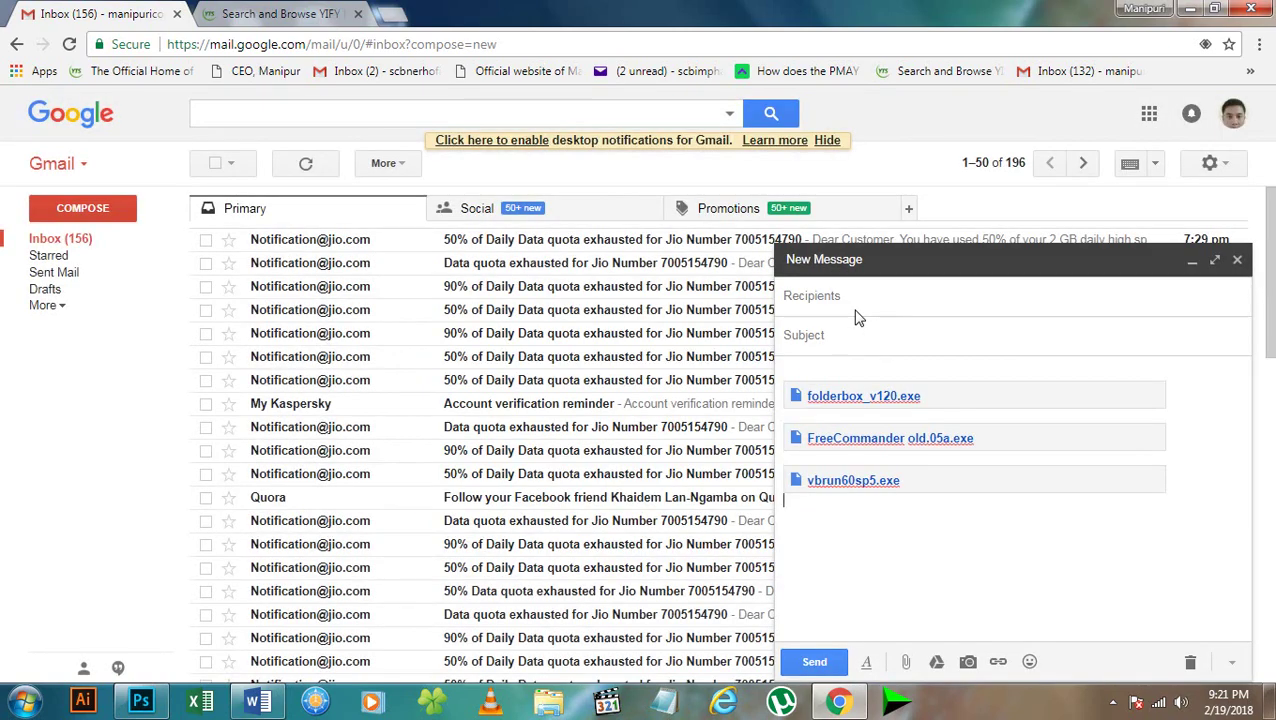
left_click(1152, 398)
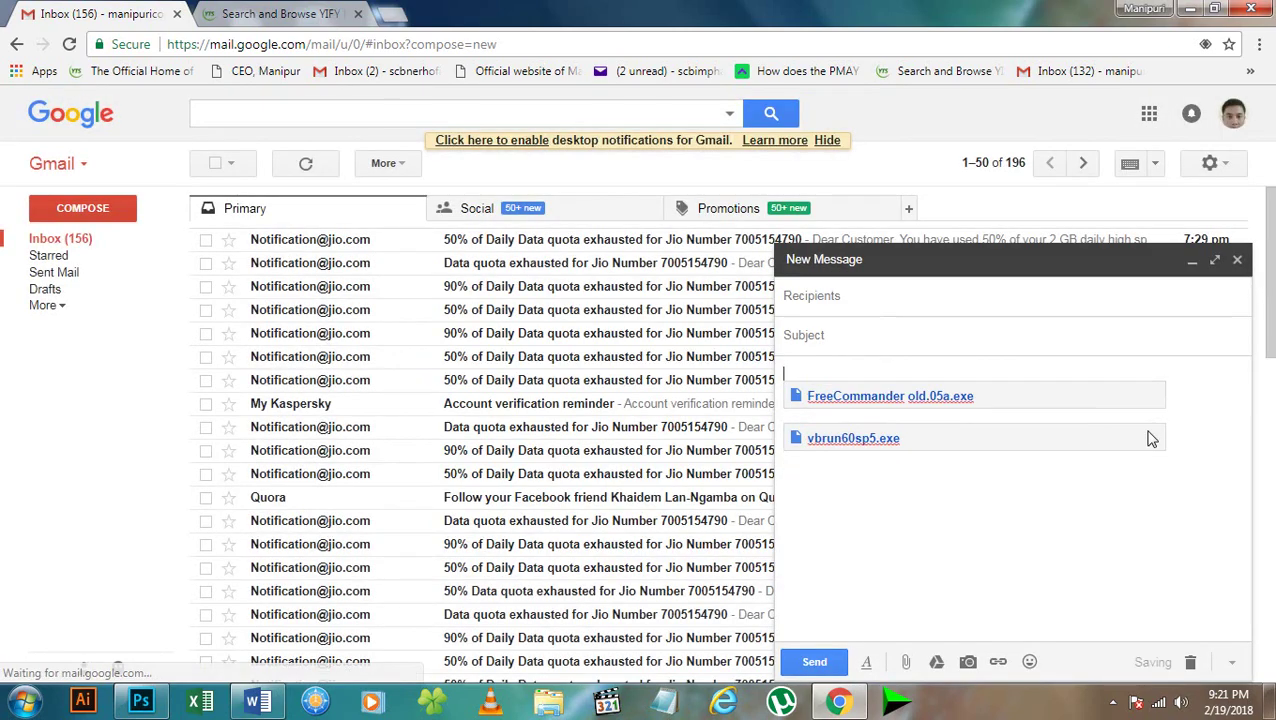
left_click(1150, 438)
left_click(1153, 398)
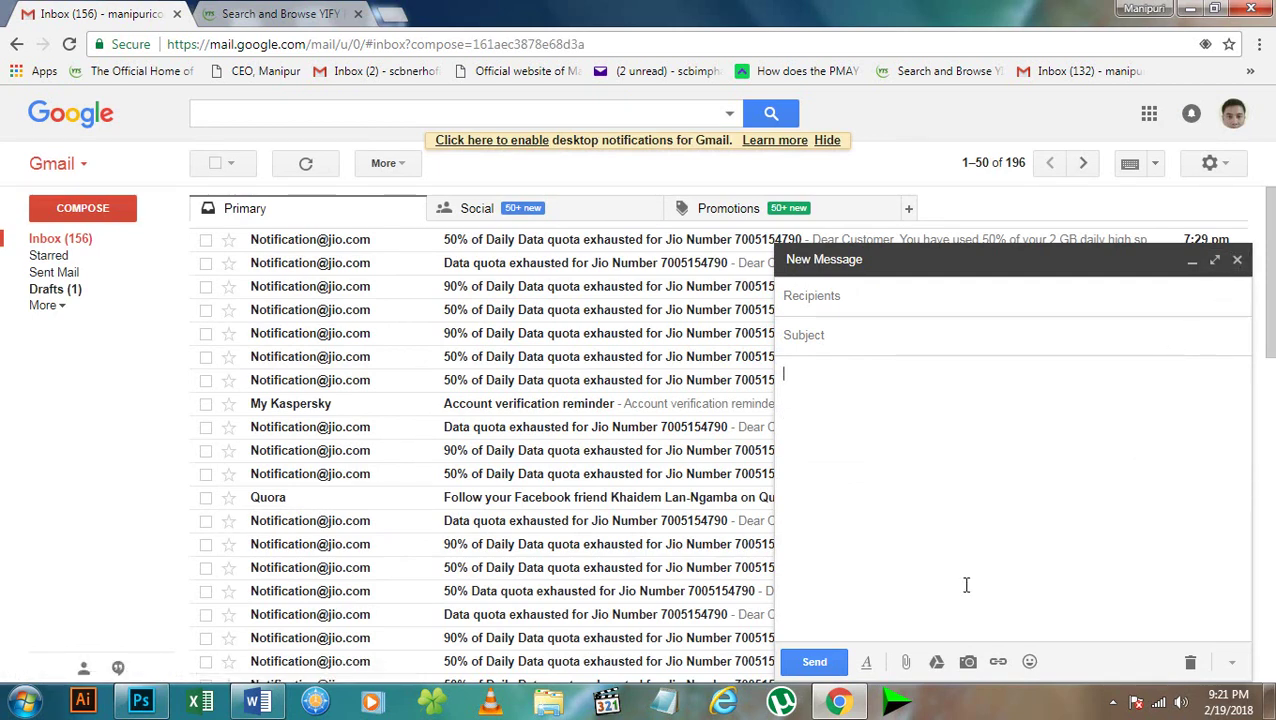
left_click(1238, 260)
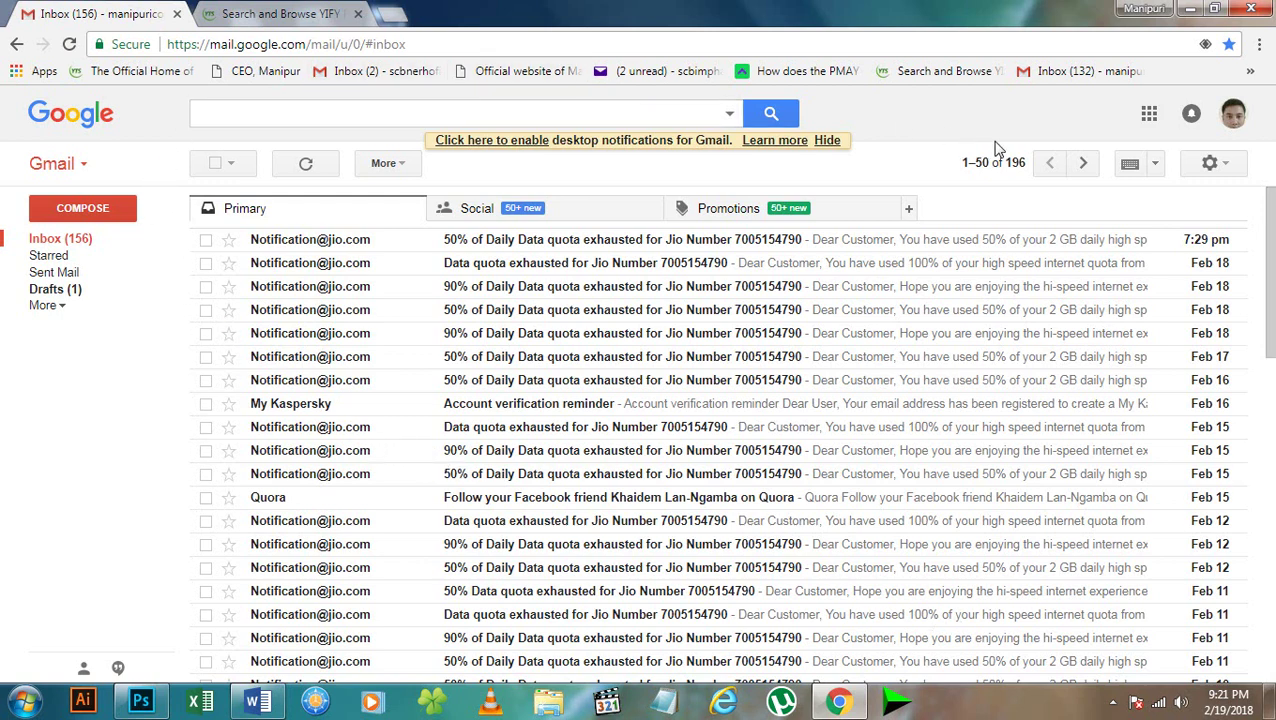
Step: Open Google Drive from the Gmail inbox
left_click(1149, 116)
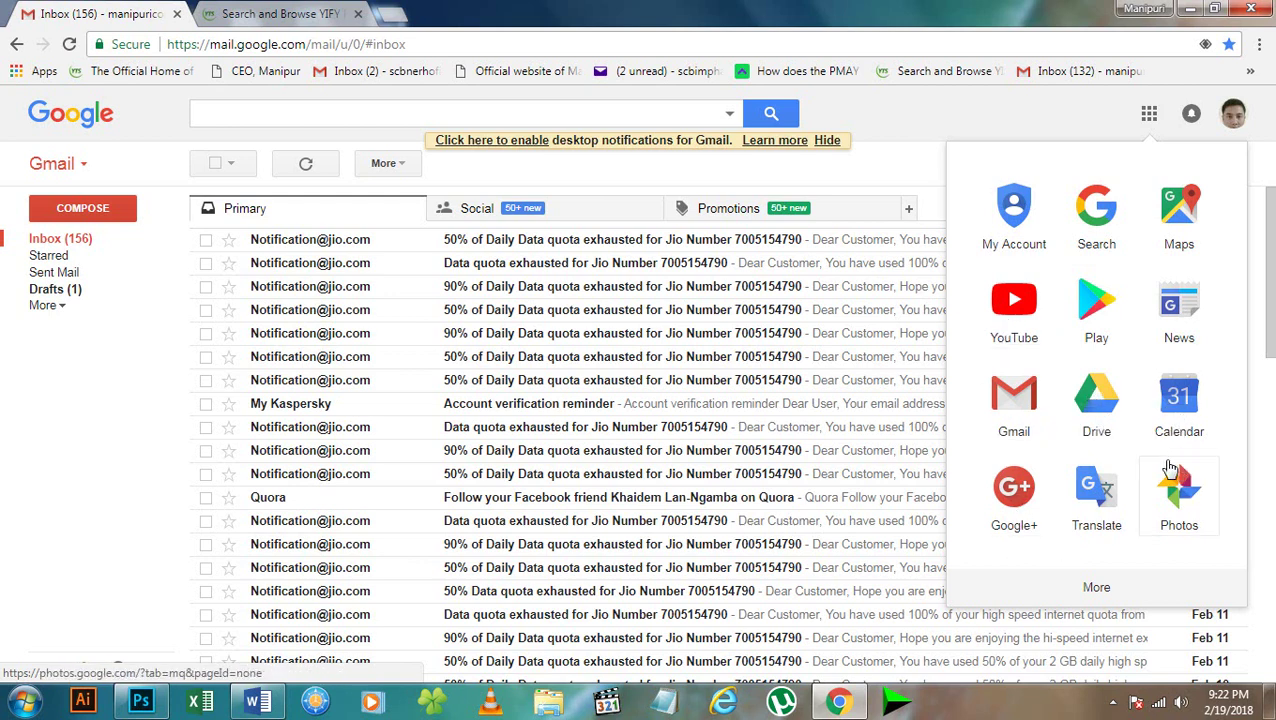
left_click(1108, 403)
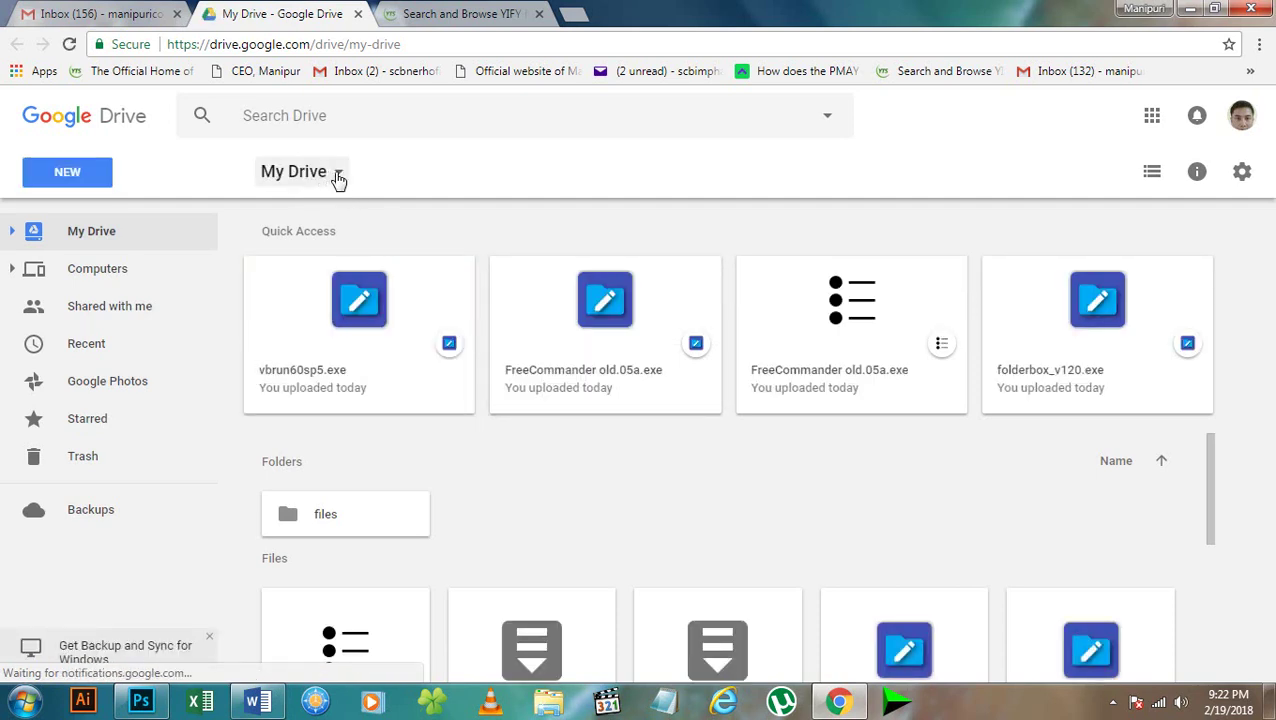
Step: Try to upload the desktop folder "files" to My Drive, cancelling rather than updating the existing folder
left_click(338, 176)
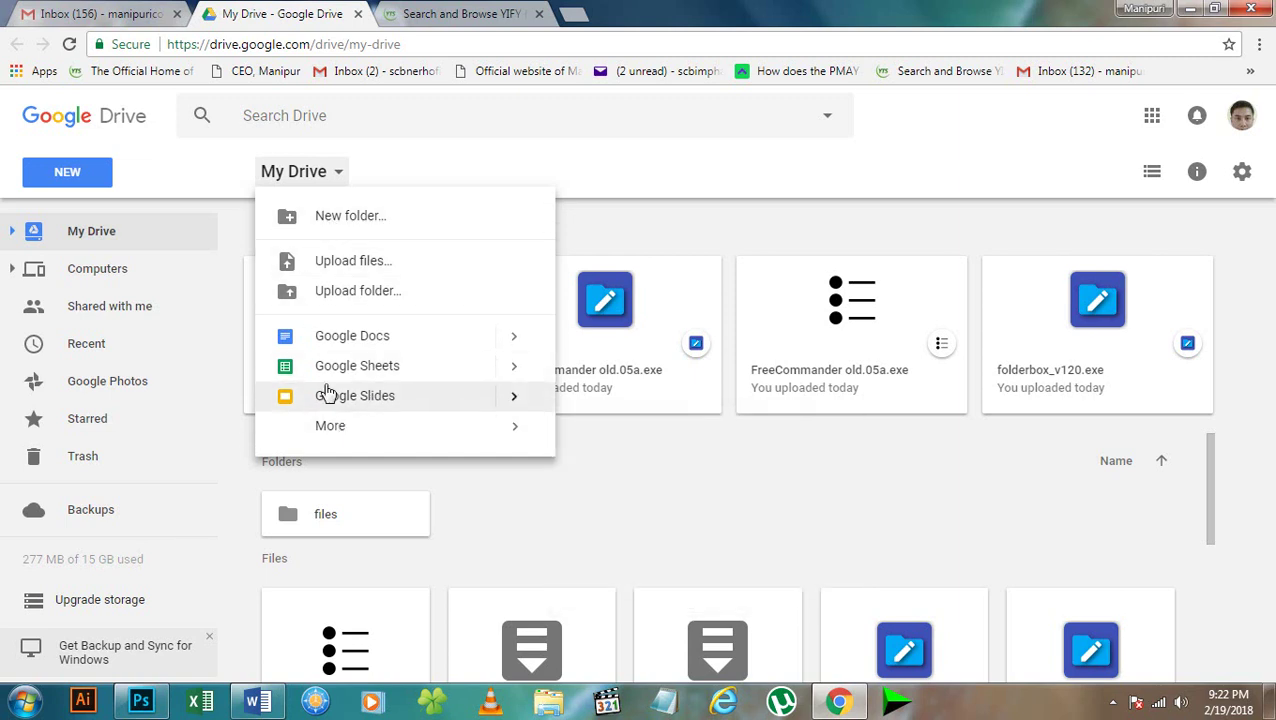
left_click(354, 291)
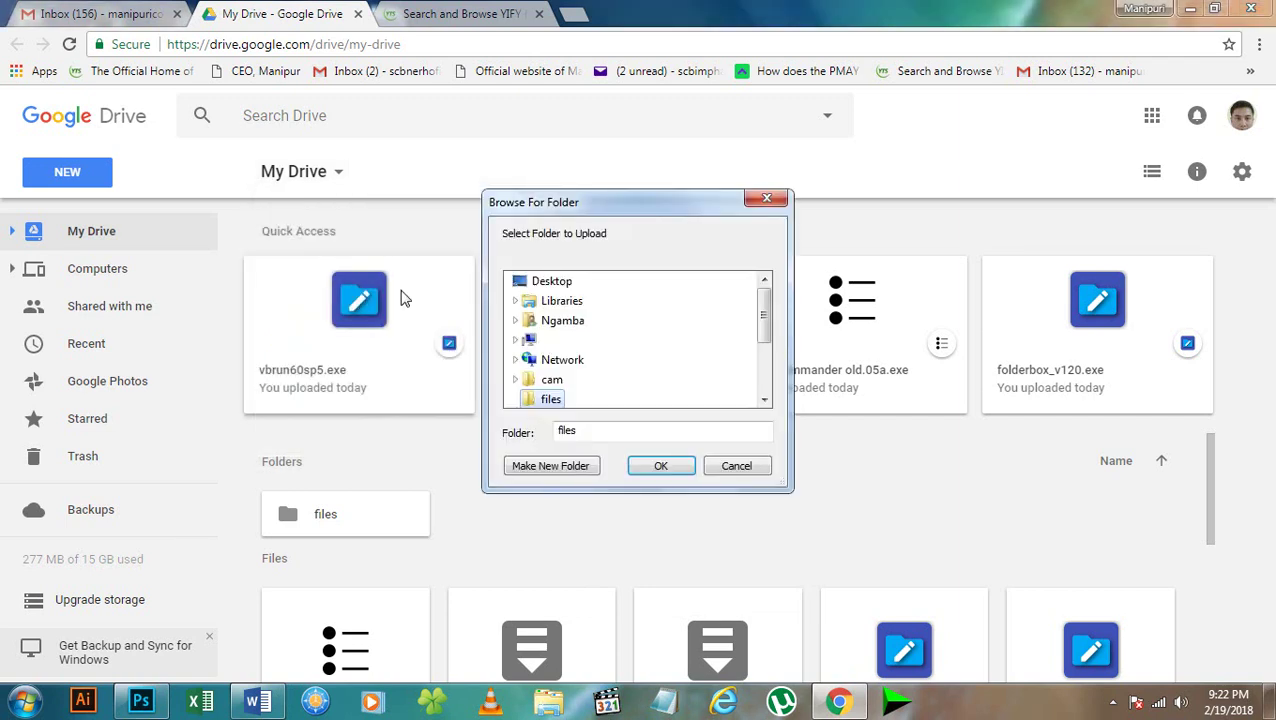
left_click_drag(765, 325, 765, 345)
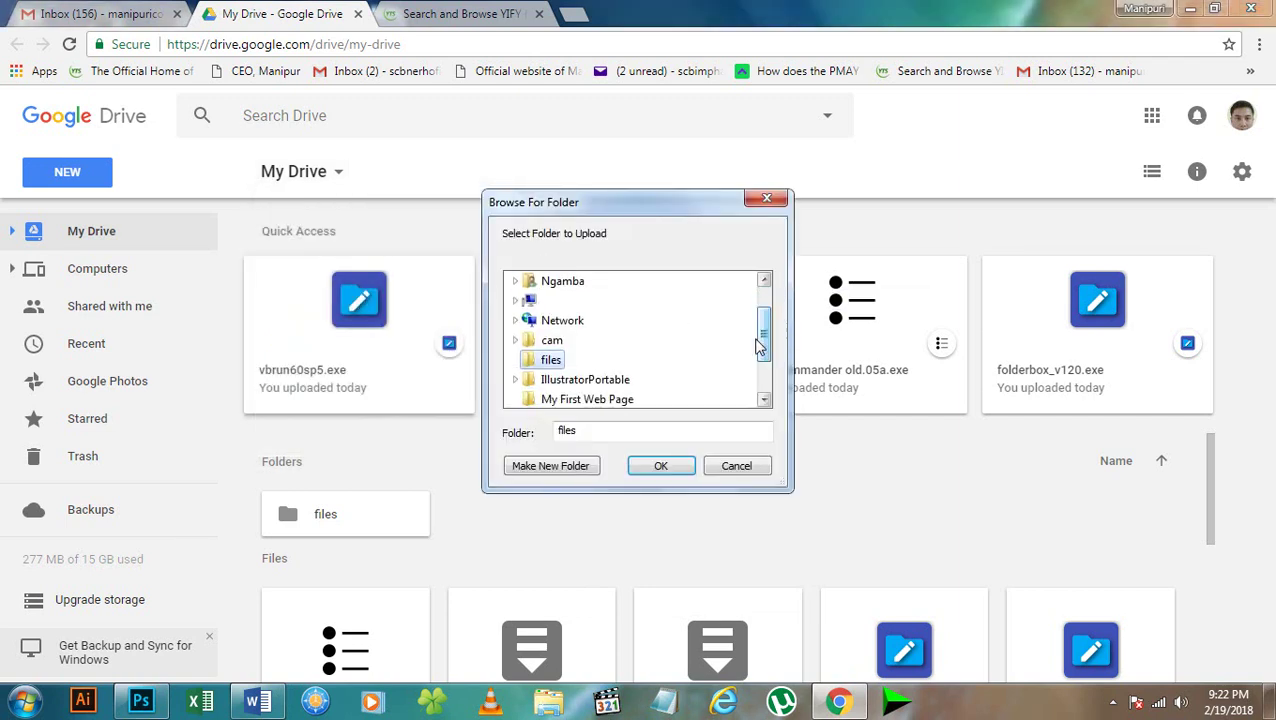
left_click(684, 470)
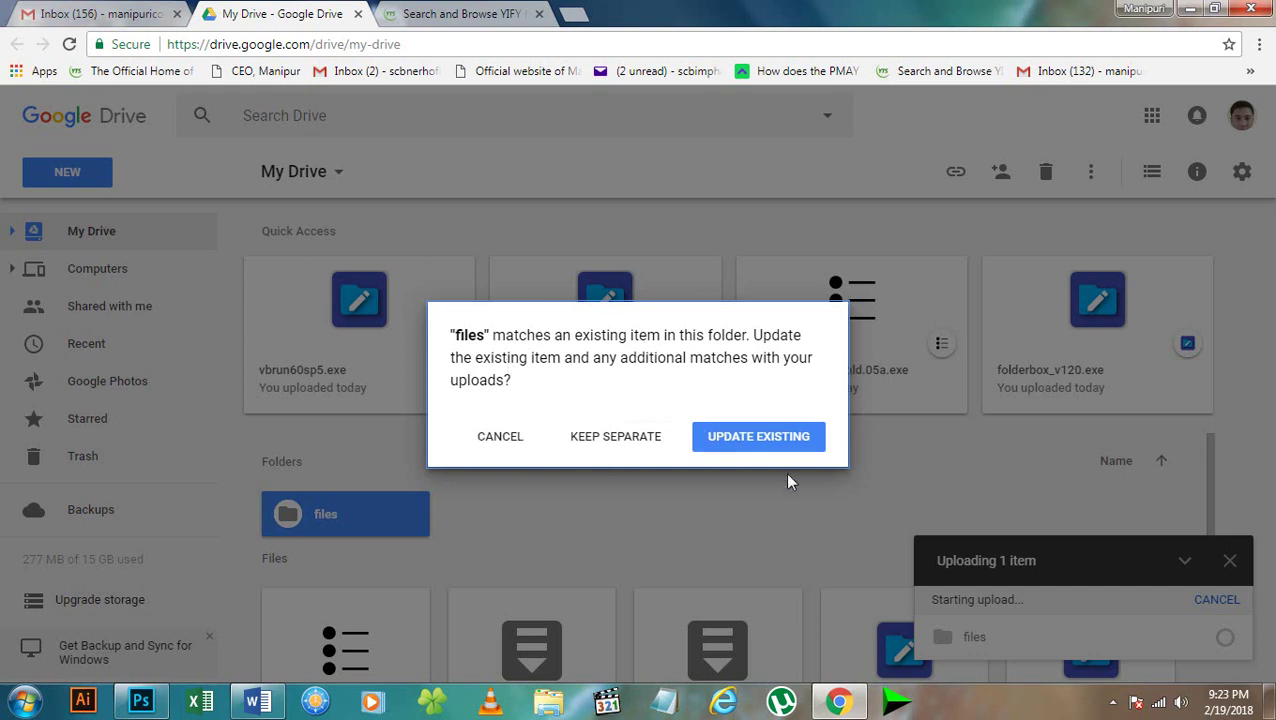
left_click(491, 445)
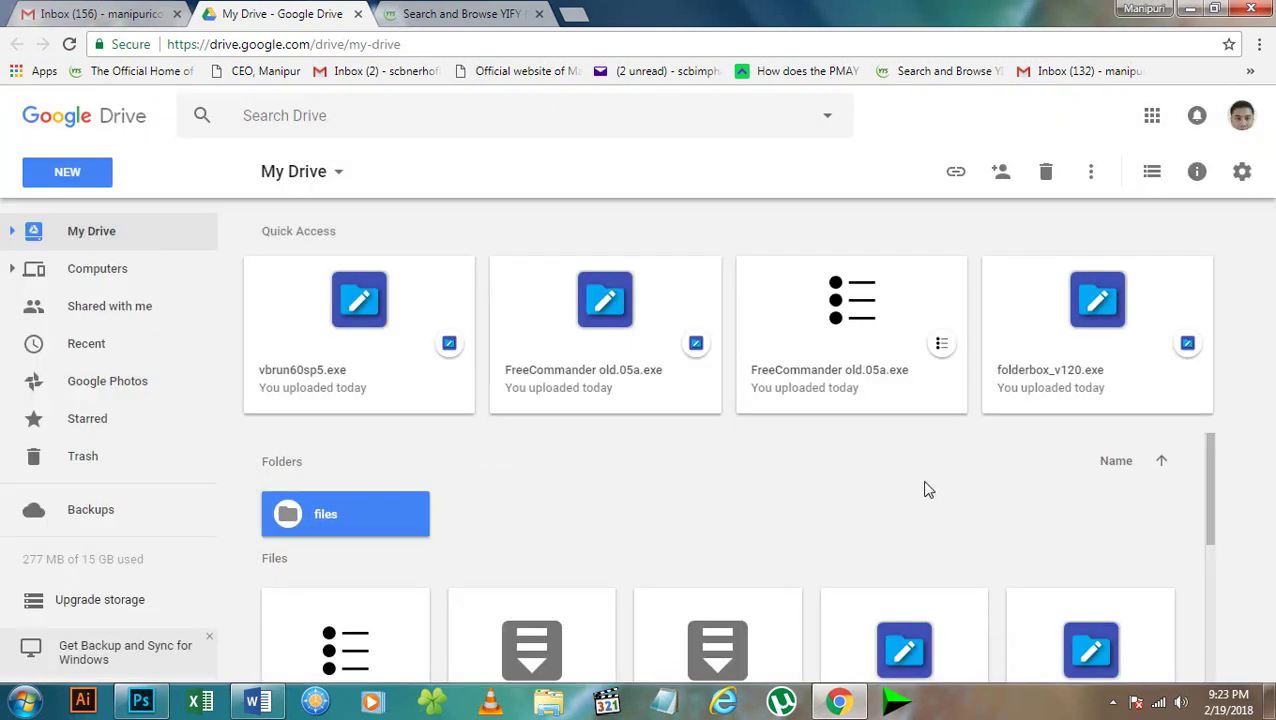
Step: Inspect the files stored in the "files" folder on Drive and return to My Drive
double_click(310, 511)
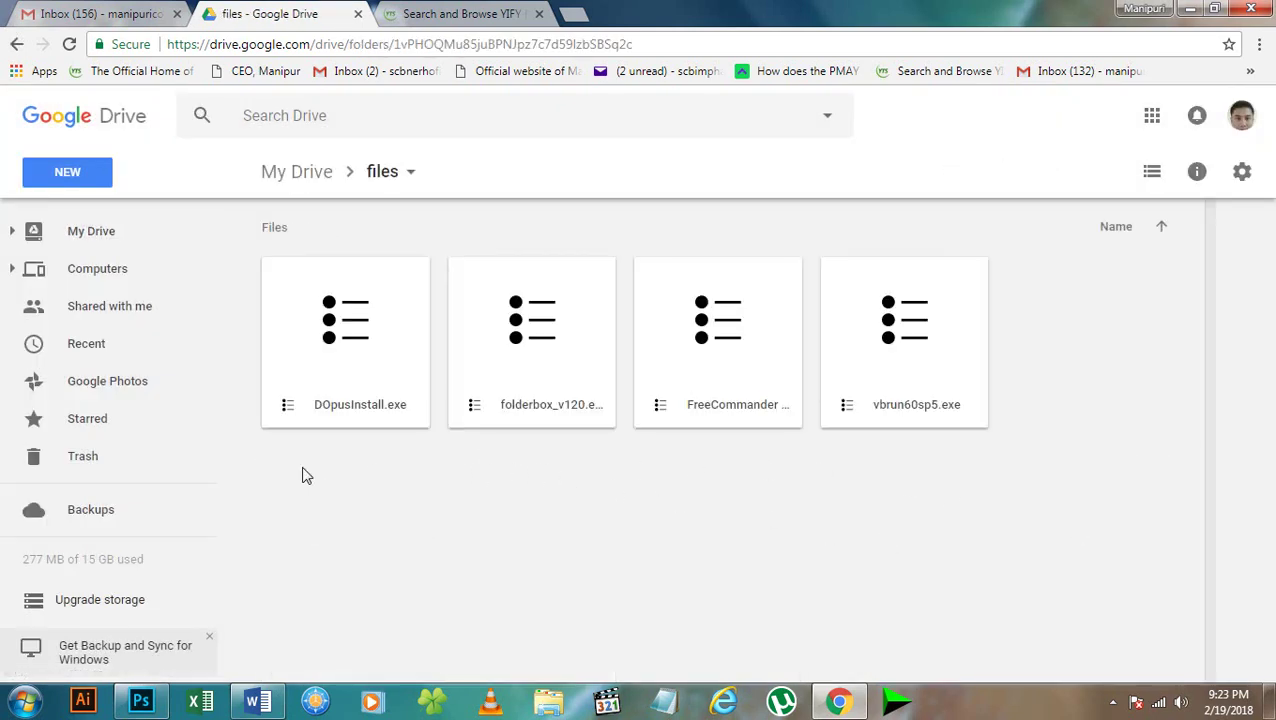
left_click(338, 360)
left_click(544, 370)
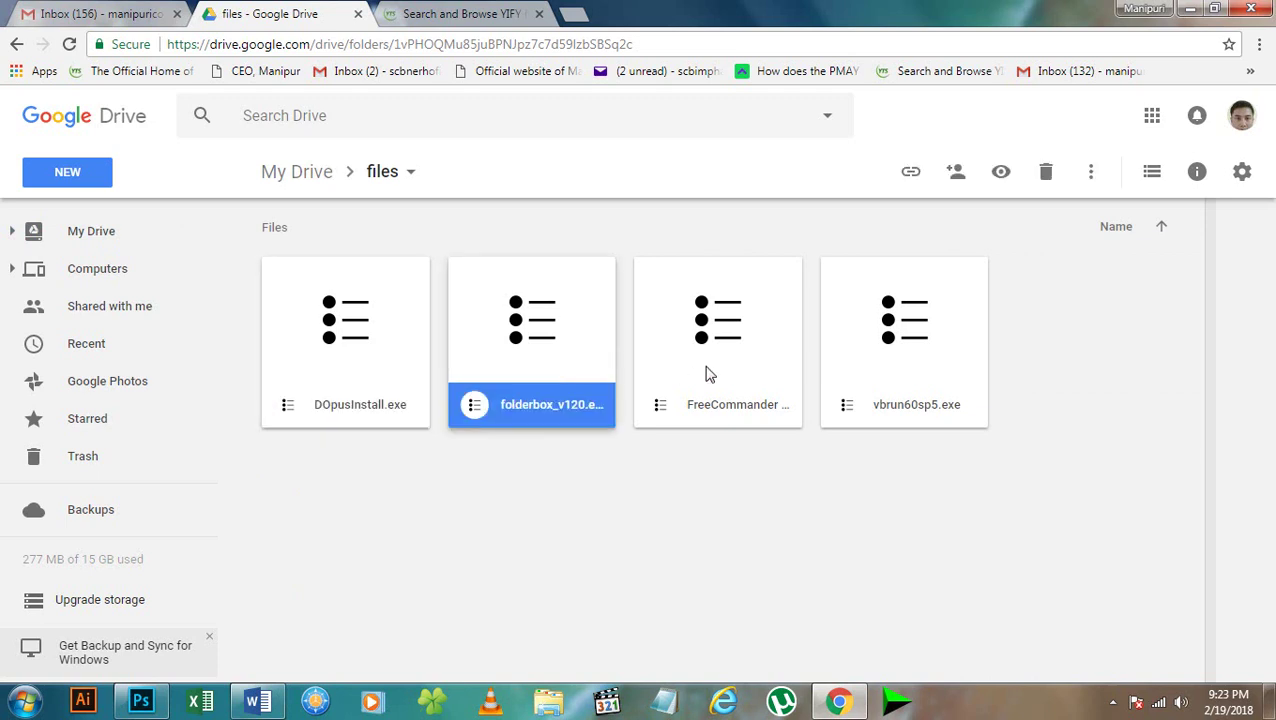
left_click(706, 373)
left_click(896, 380, "ctrl")
left_click(293, 307)
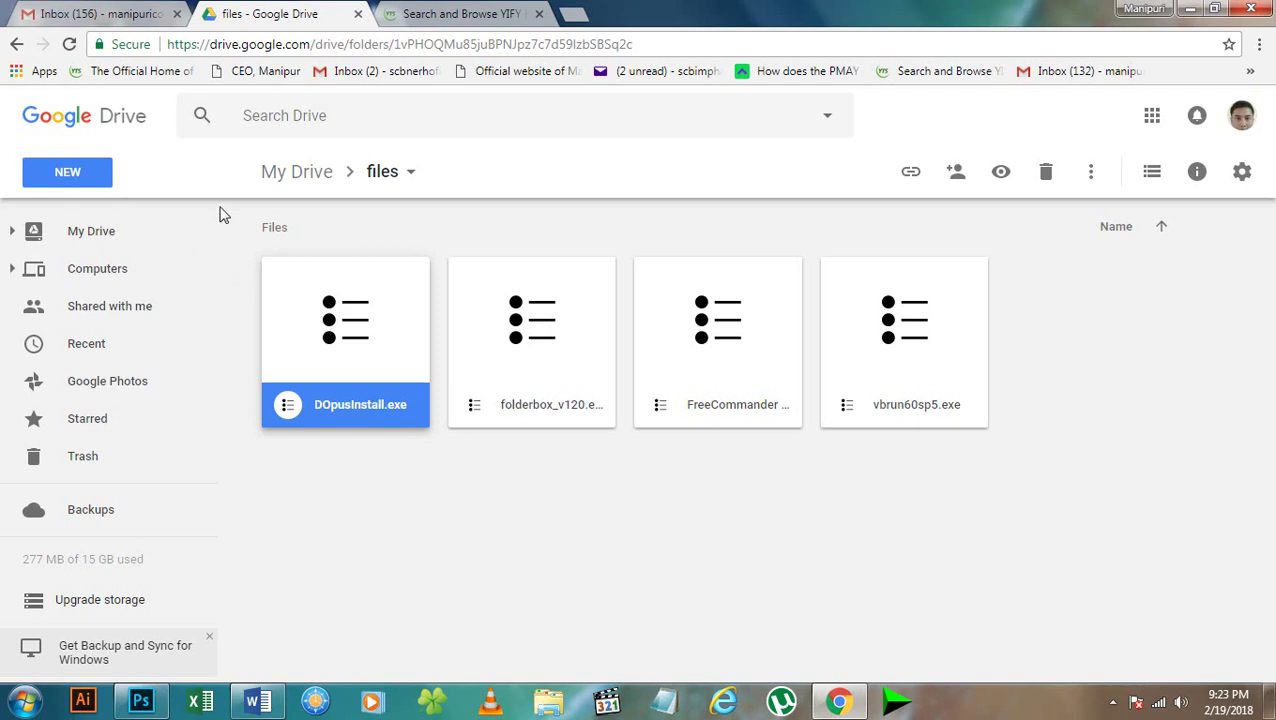
left_click(393, 177)
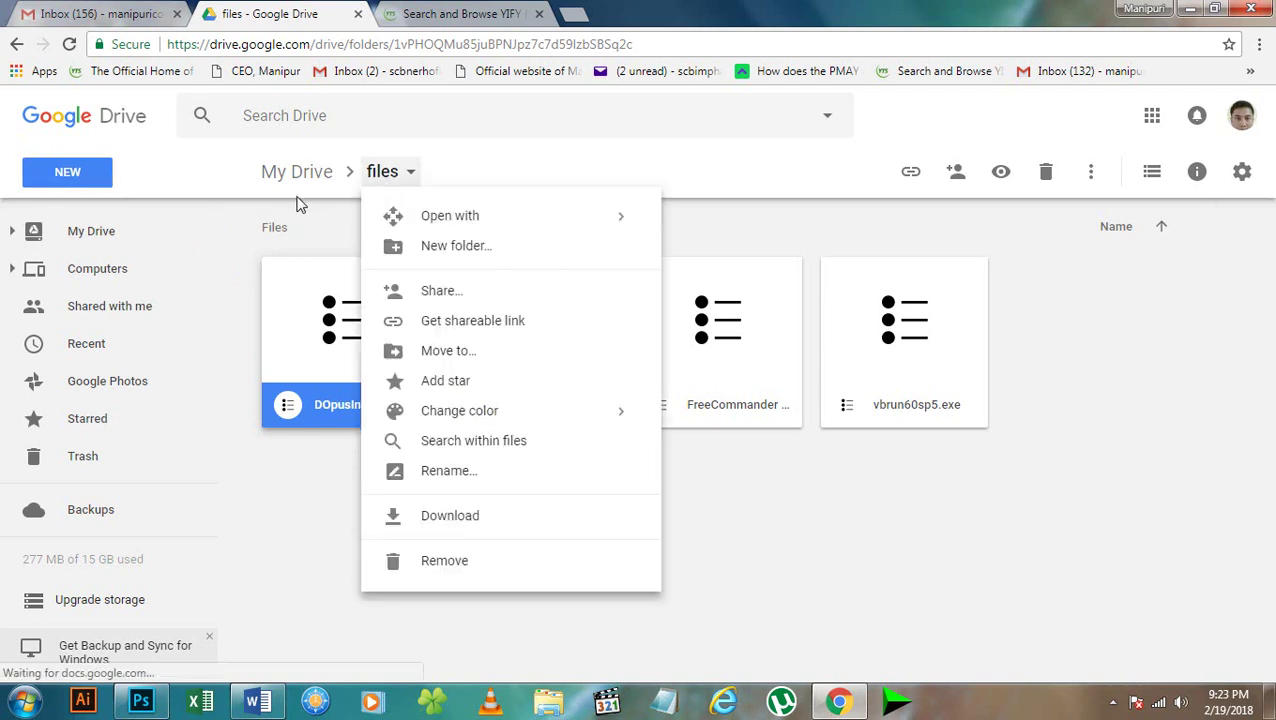
left_click(16, 46)
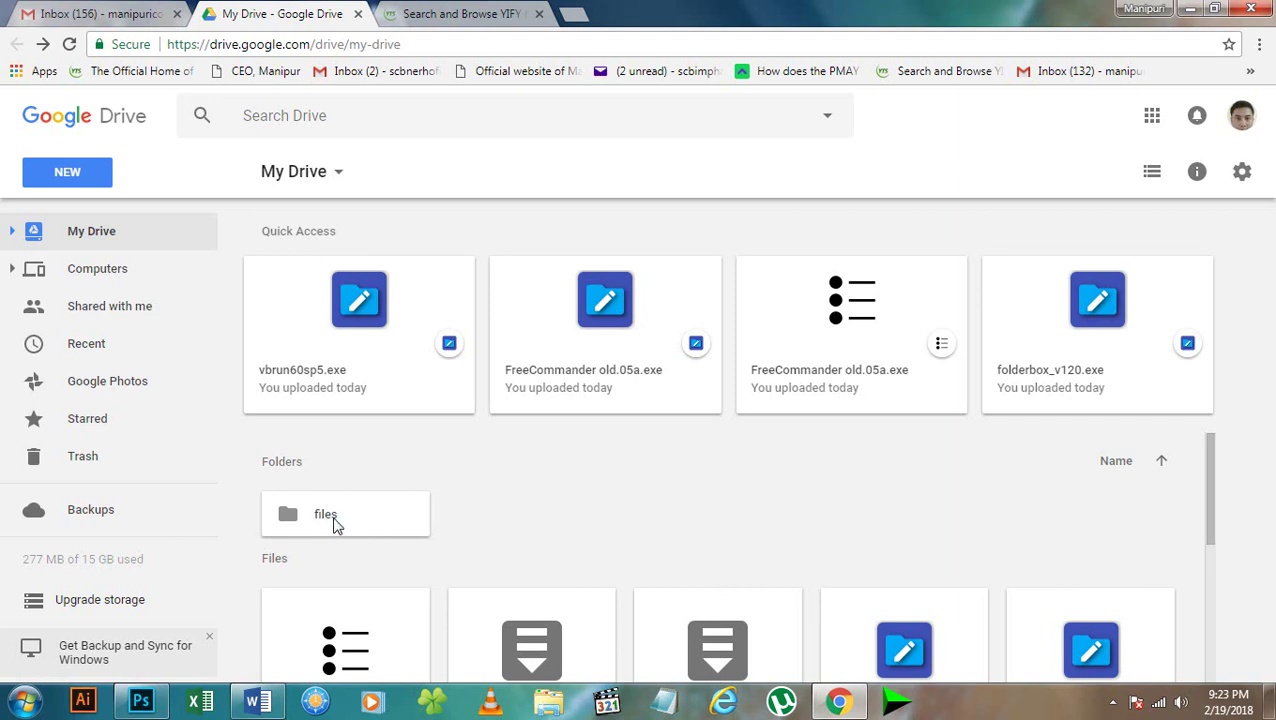
Step: View the sharing options of the "files" folder in My Drive and close them without adding any people
right_click(336, 524)
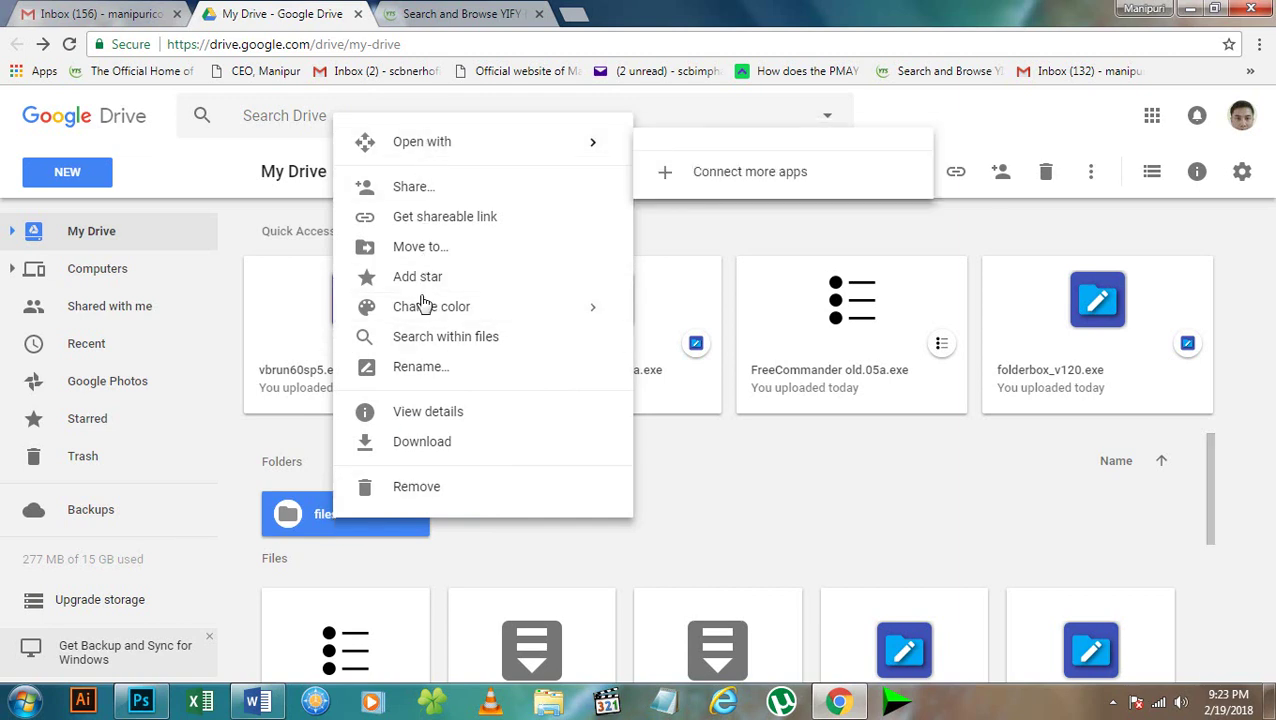
left_click(413, 199)
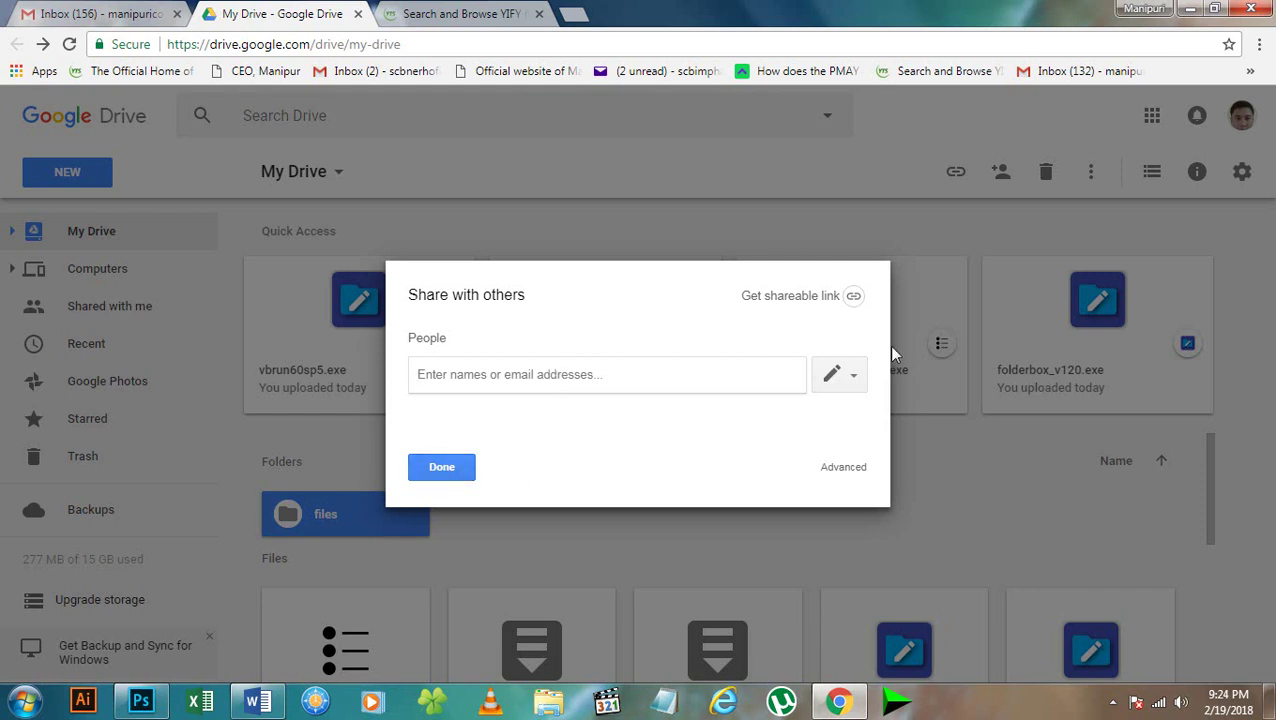
left_click(430, 463)
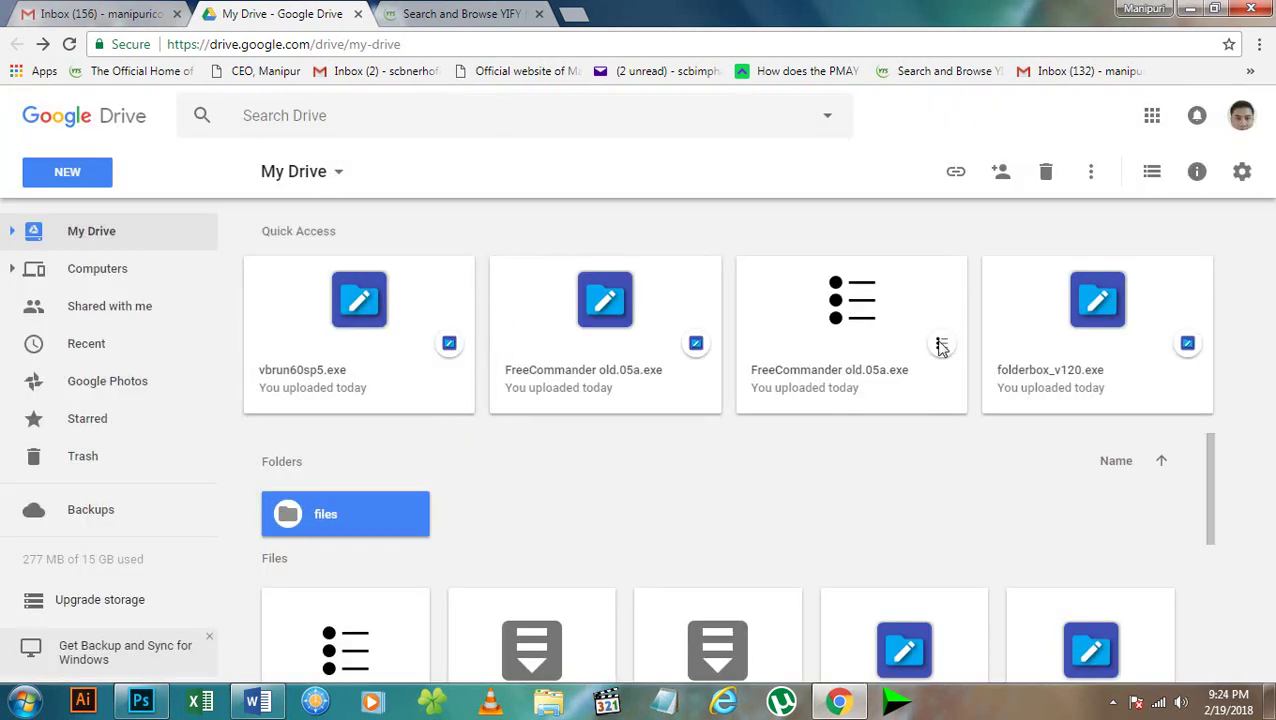
Step: Switch to the Word document containing the topic list
left_click(252, 705)
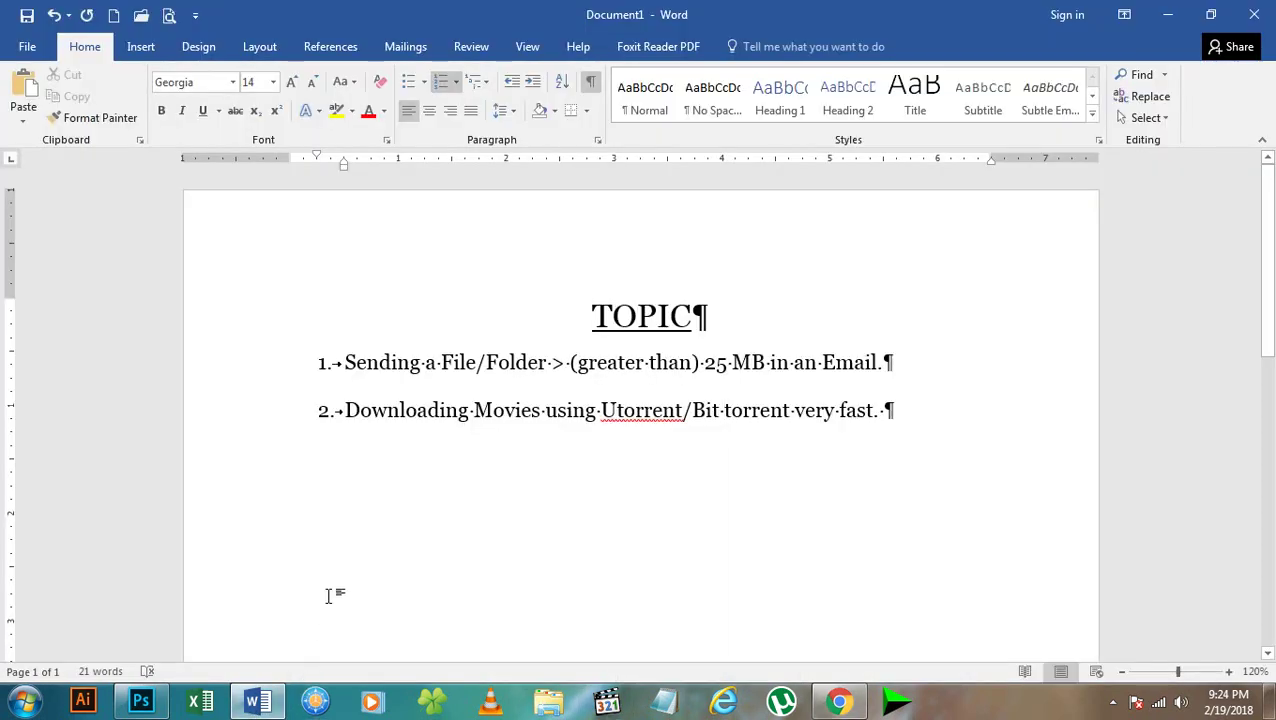
Step: Highlight the start of the second topic, about downloading movies with Utorrent/Bit torrent, in the Word document and return to the browser
left_click_drag(345, 410, 544, 412)
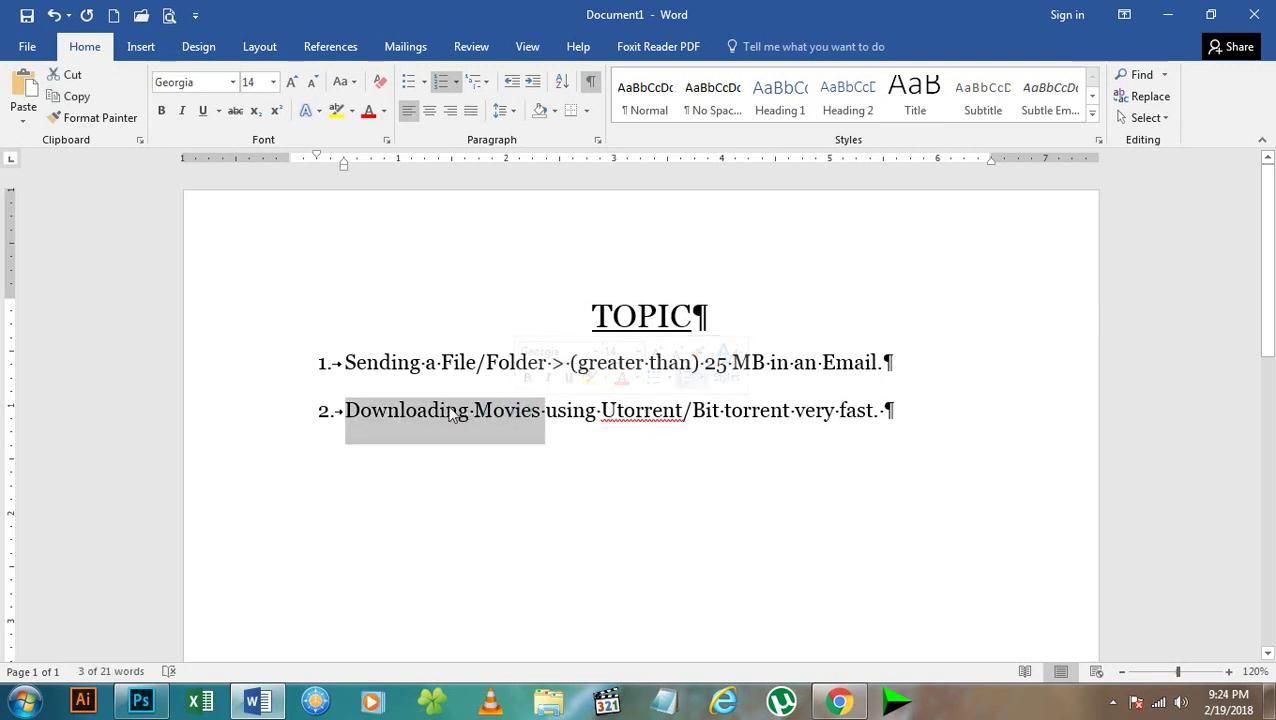
left_click(634, 410)
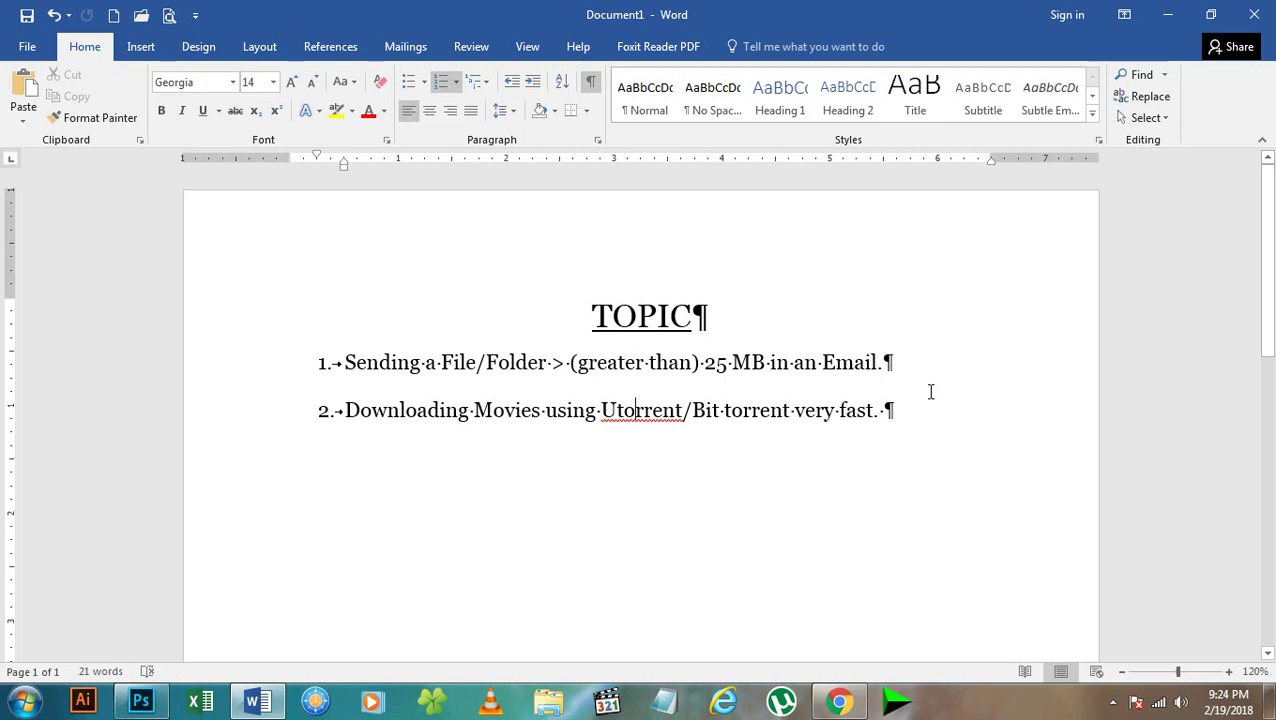
left_click(1167, 14)
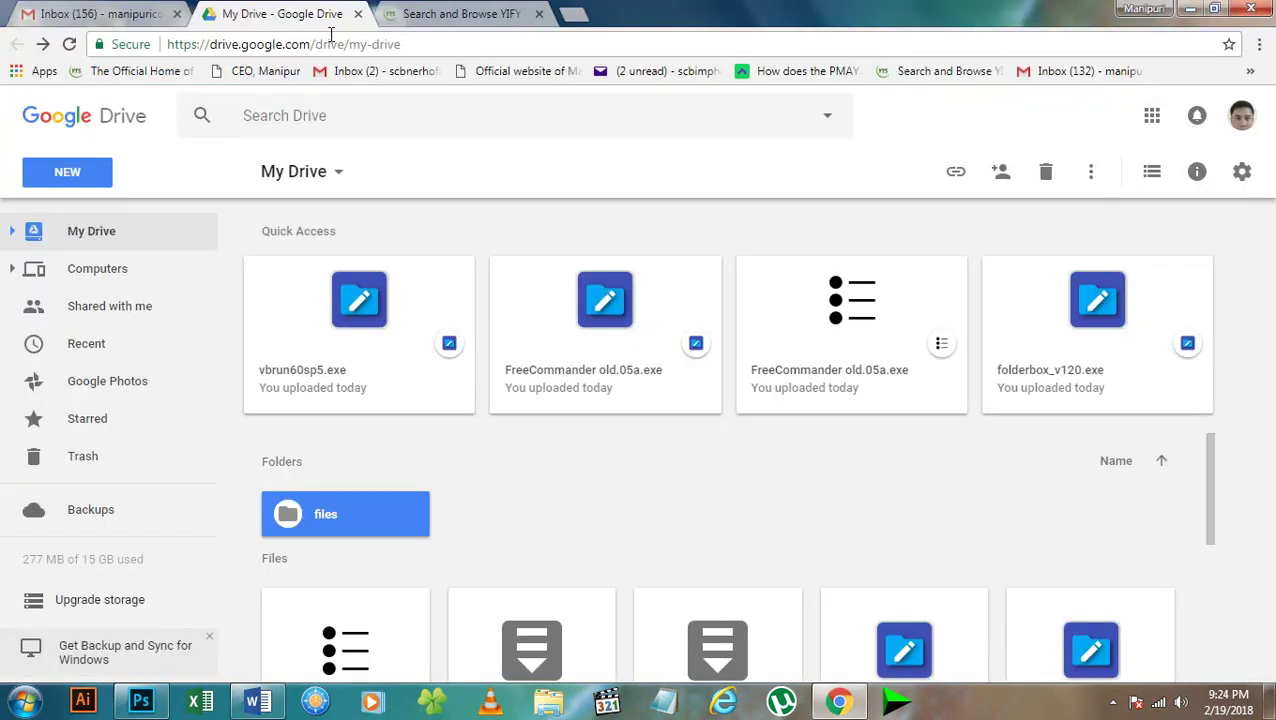
Step: Switch to the YTS page and look through the first page of the movie list
left_click(475, 18)
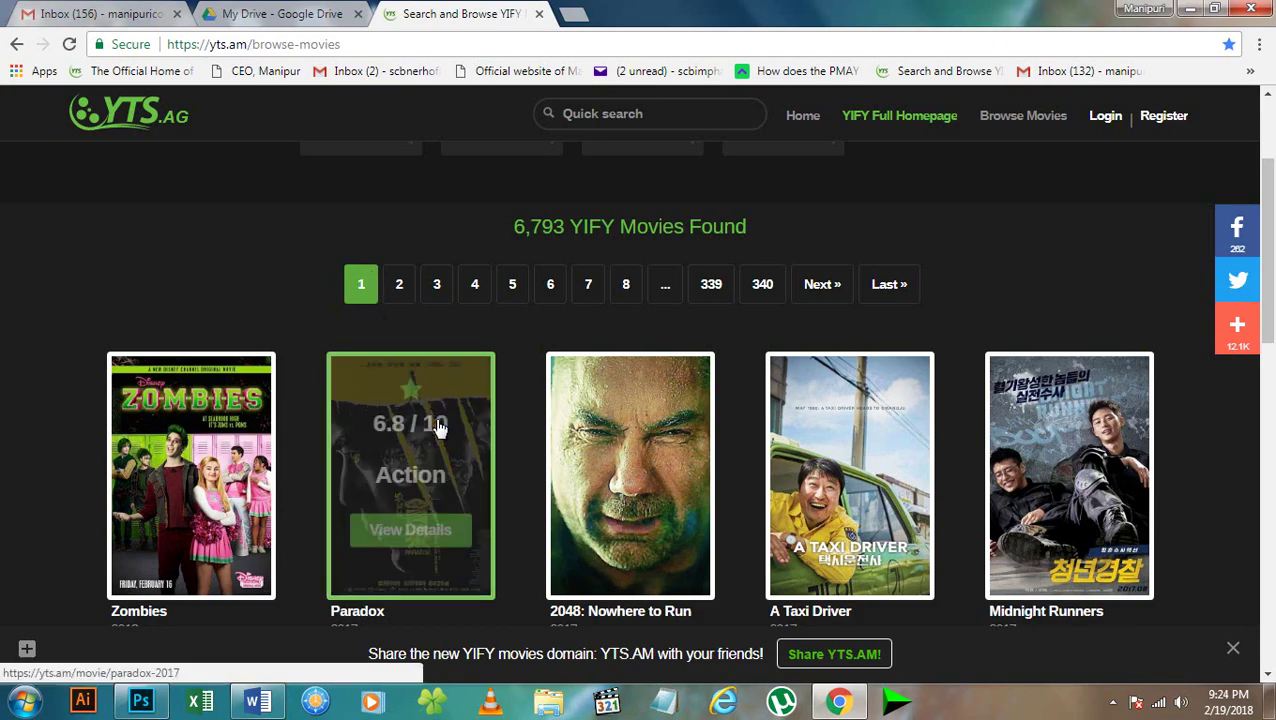
scroll(437, 426, "down", 3)
scroll(437, 426, "down", 5)
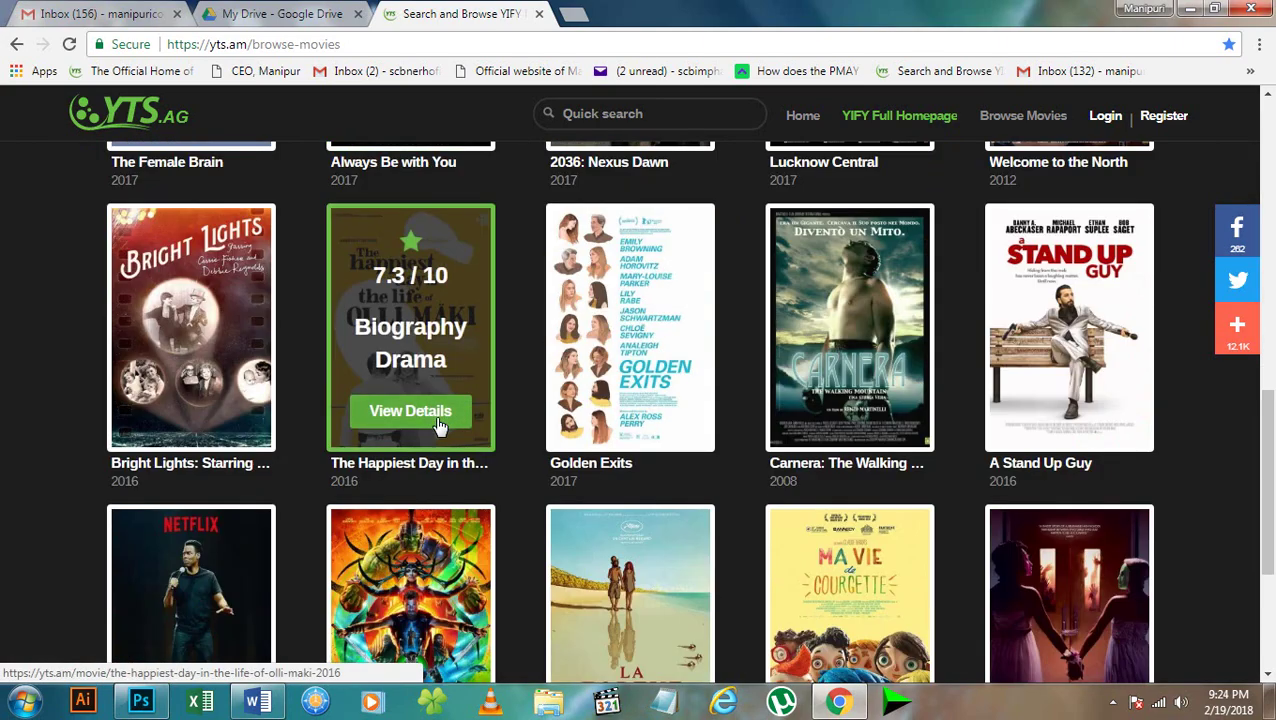
scroll(437, 426, "down", 4)
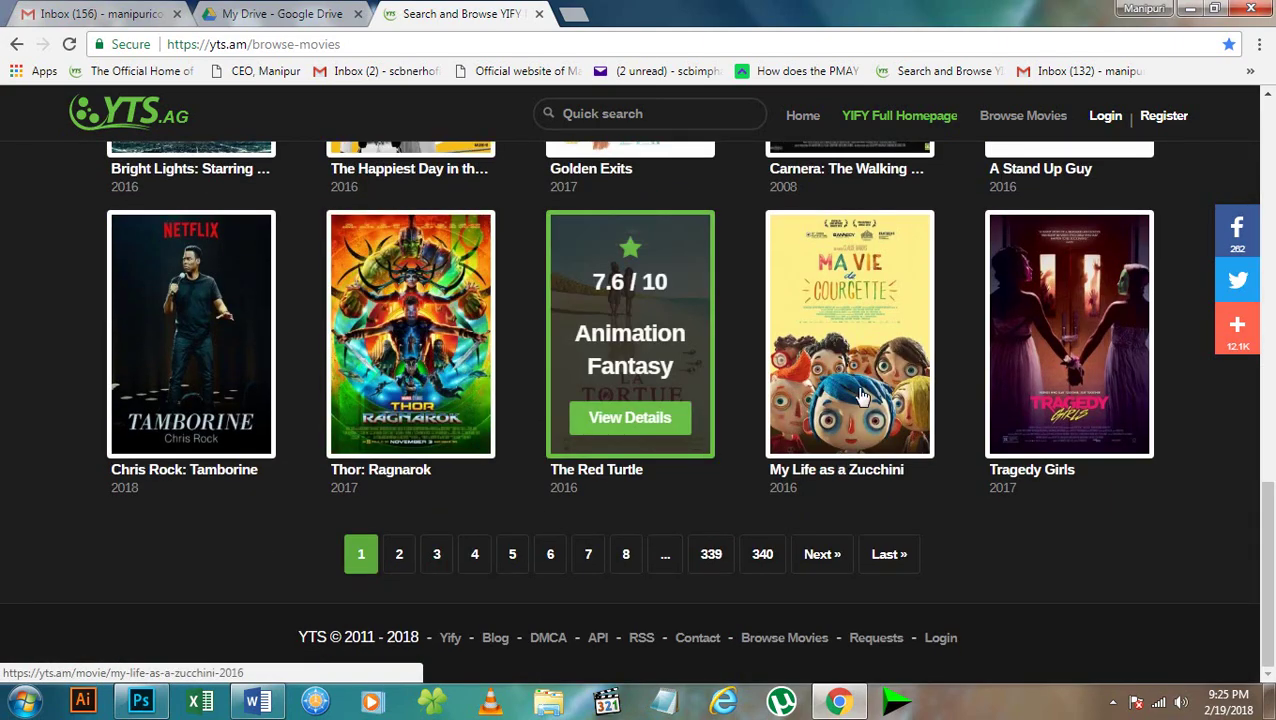
scroll(675, 228, "up", 8)
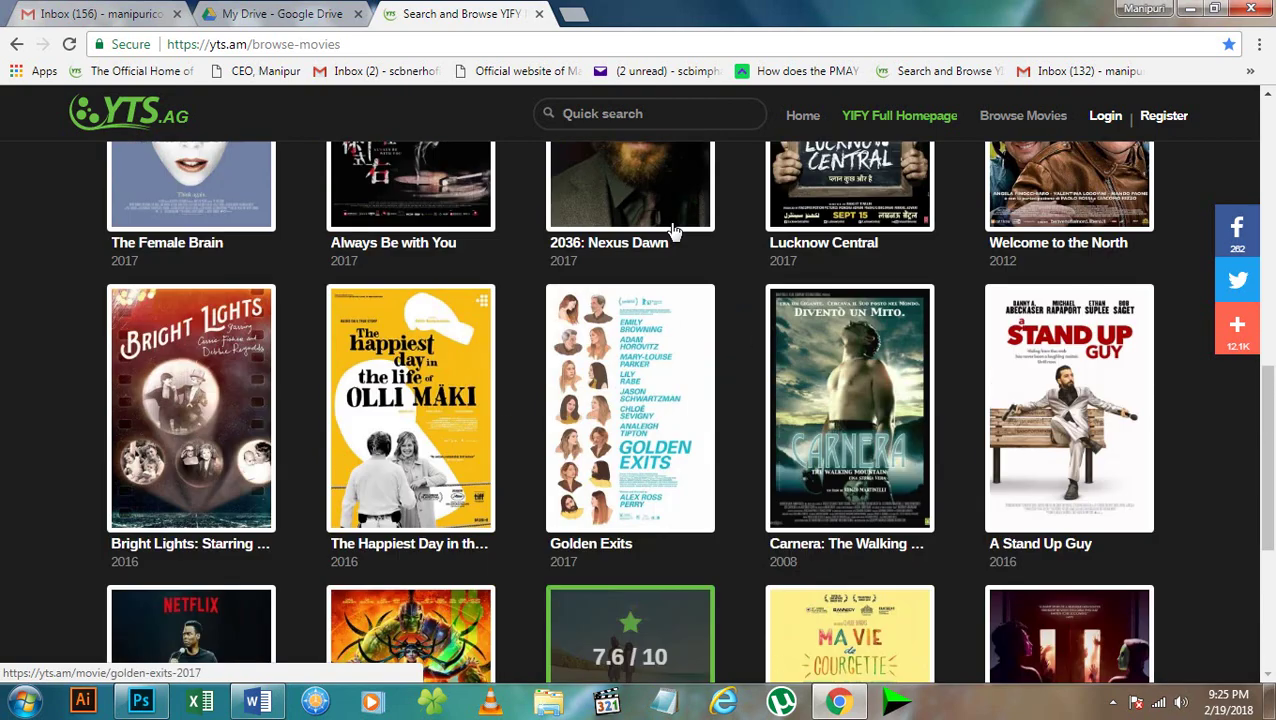
scroll(675, 230, "up", 4)
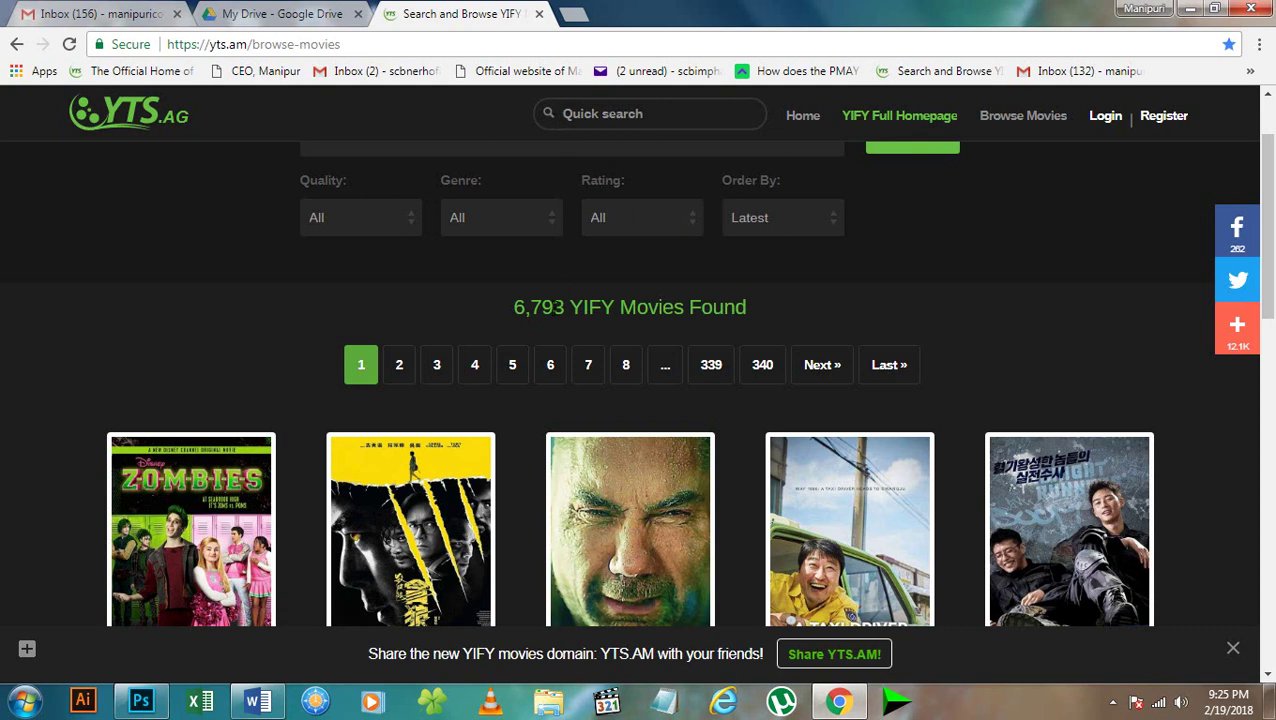
Step: Search YTS for "the maze runner" and open the page of The Maze Runner (2014)
left_click(580, 115)
type("the maz")
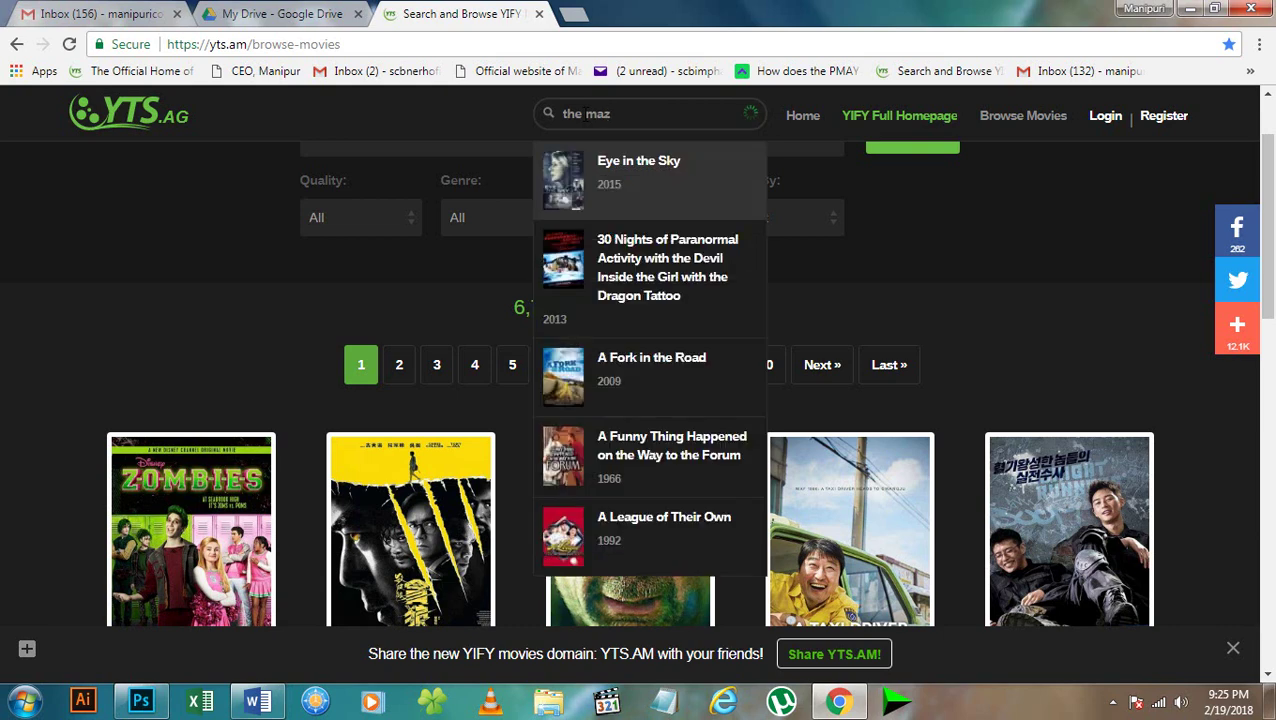
type("e r")
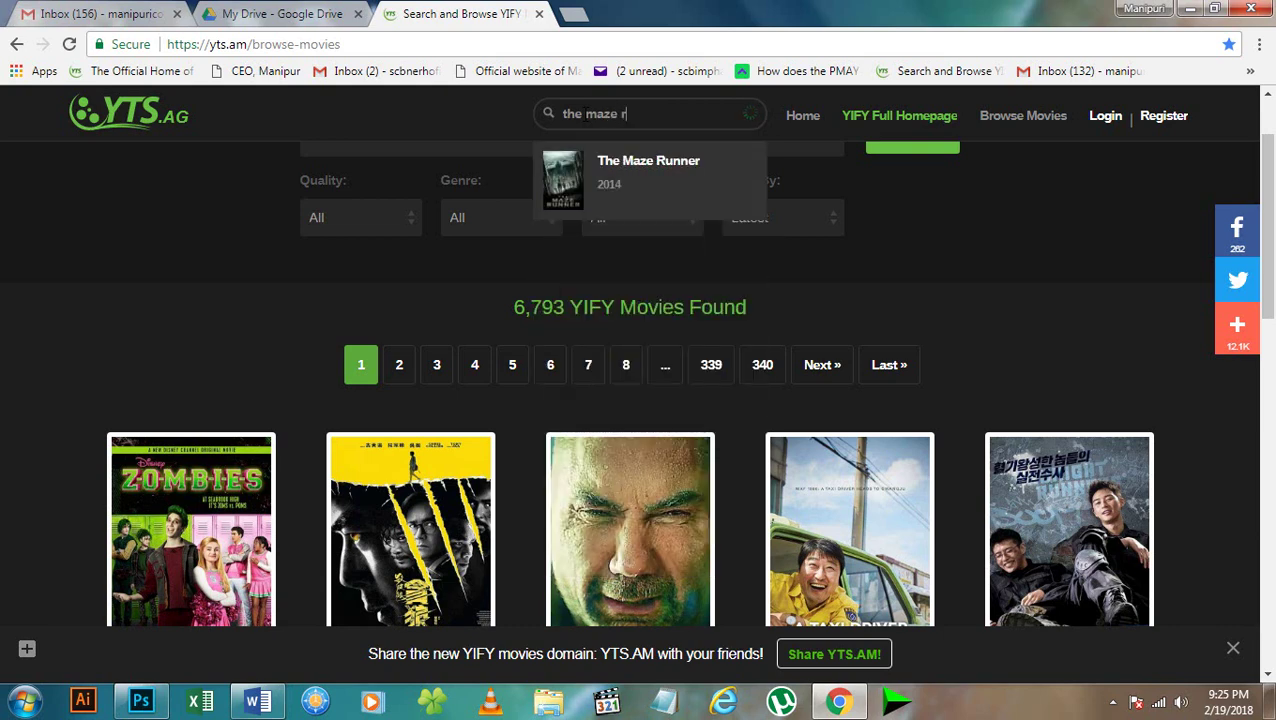
type("unner")
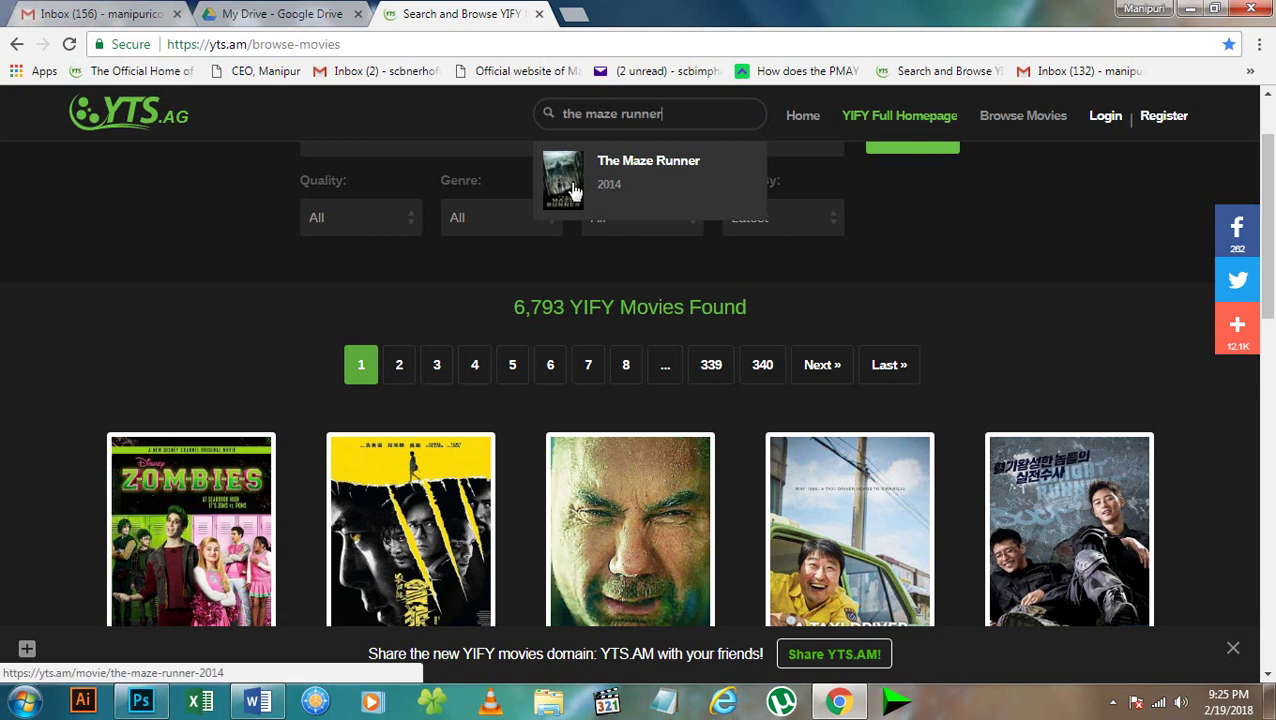
left_click(575, 190)
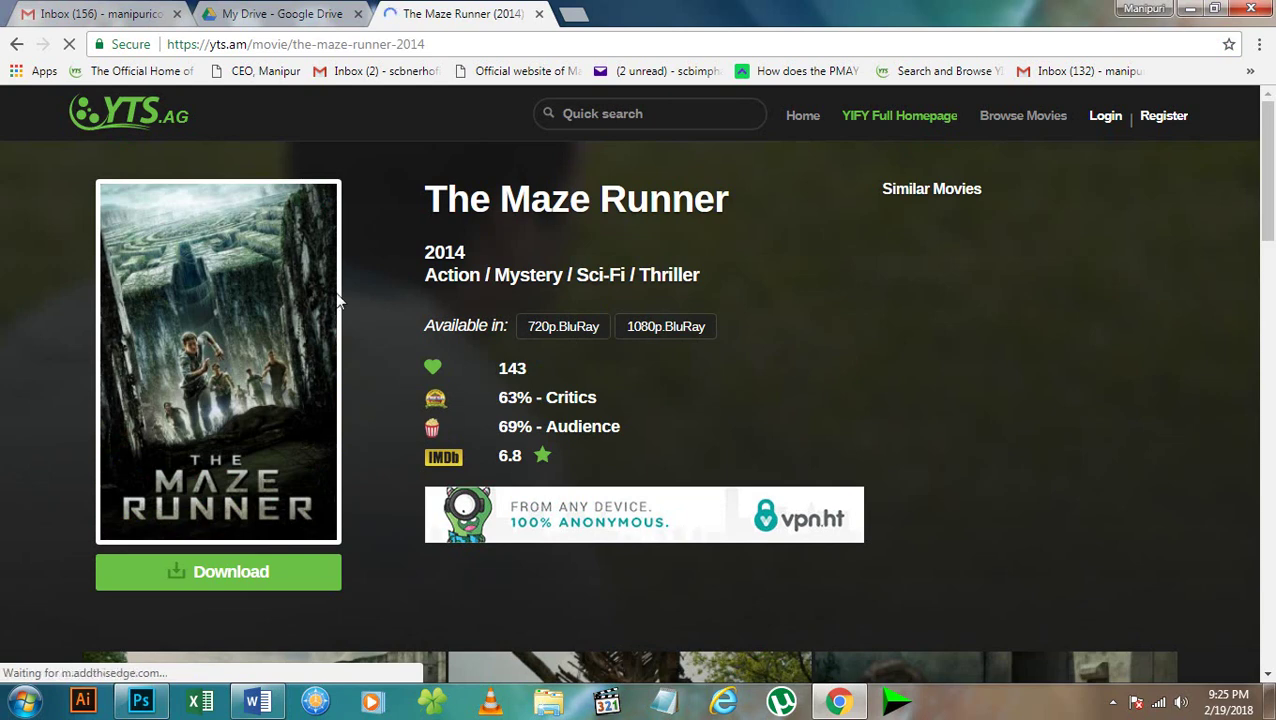
Step: Examine the movie page's available qualities, synopsis and 720p tech specs, including the file size
scroll(678, 303, "down", 1)
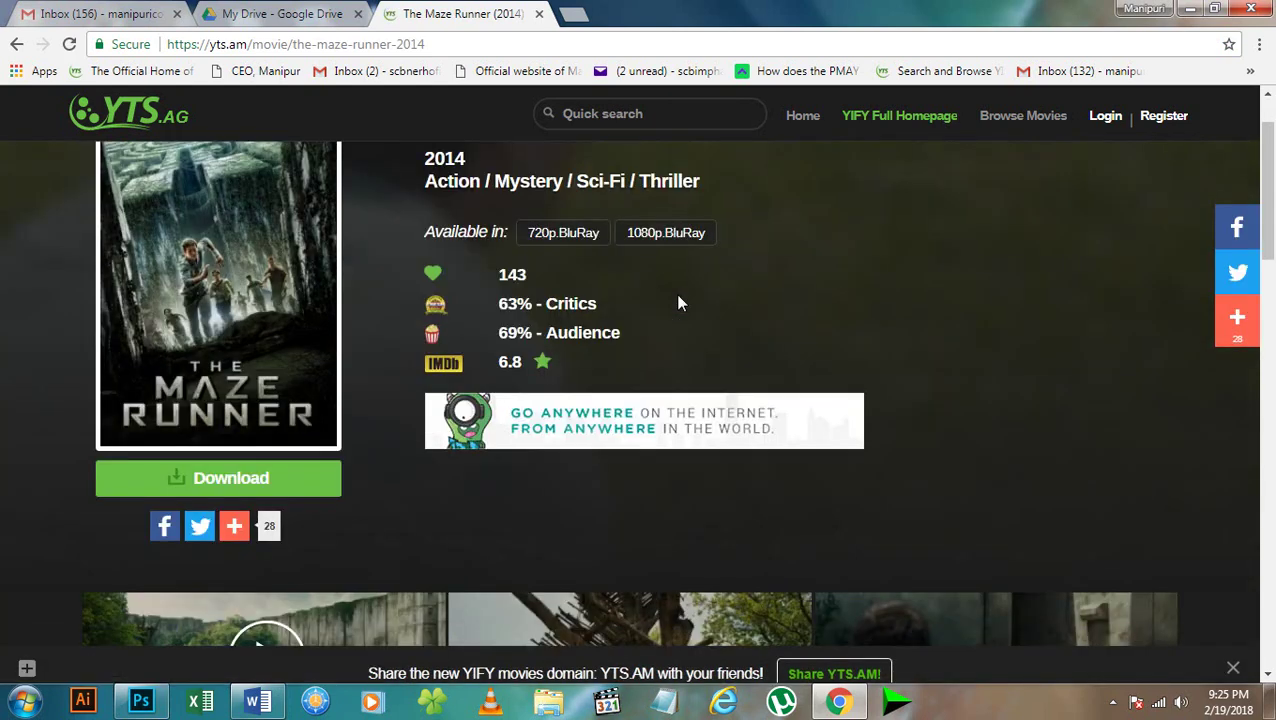
scroll(679, 299, "down", 1)
scroll(679, 291, "up", 2)
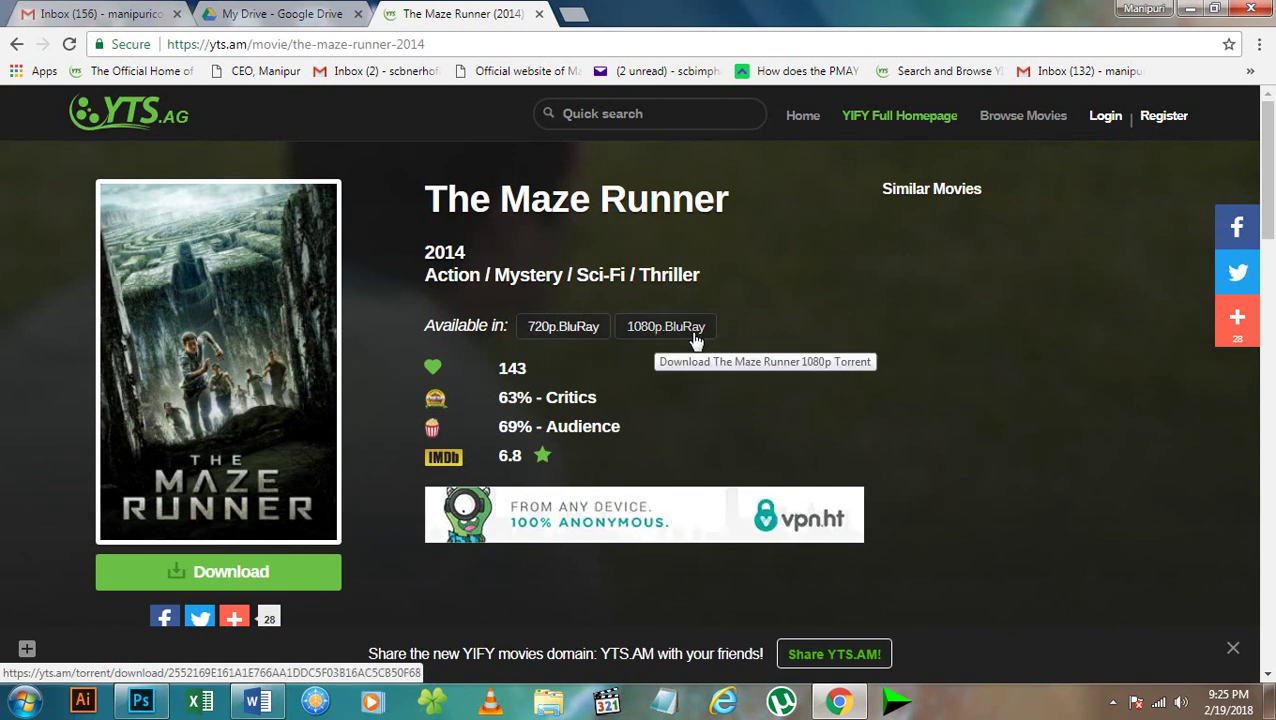
scroll(636, 338, "down", 3)
scroll(636, 336, "down", 3)
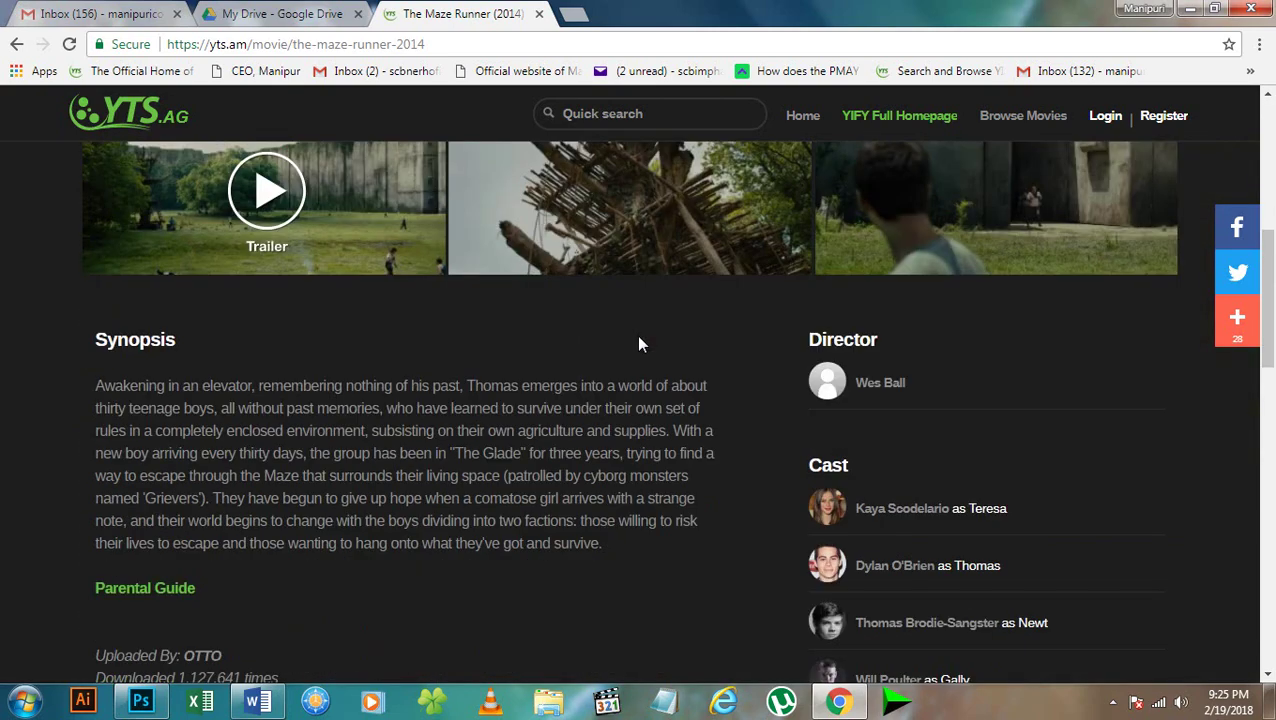
scroll(641, 344, "down", 3)
scroll(533, 472, "down", 2)
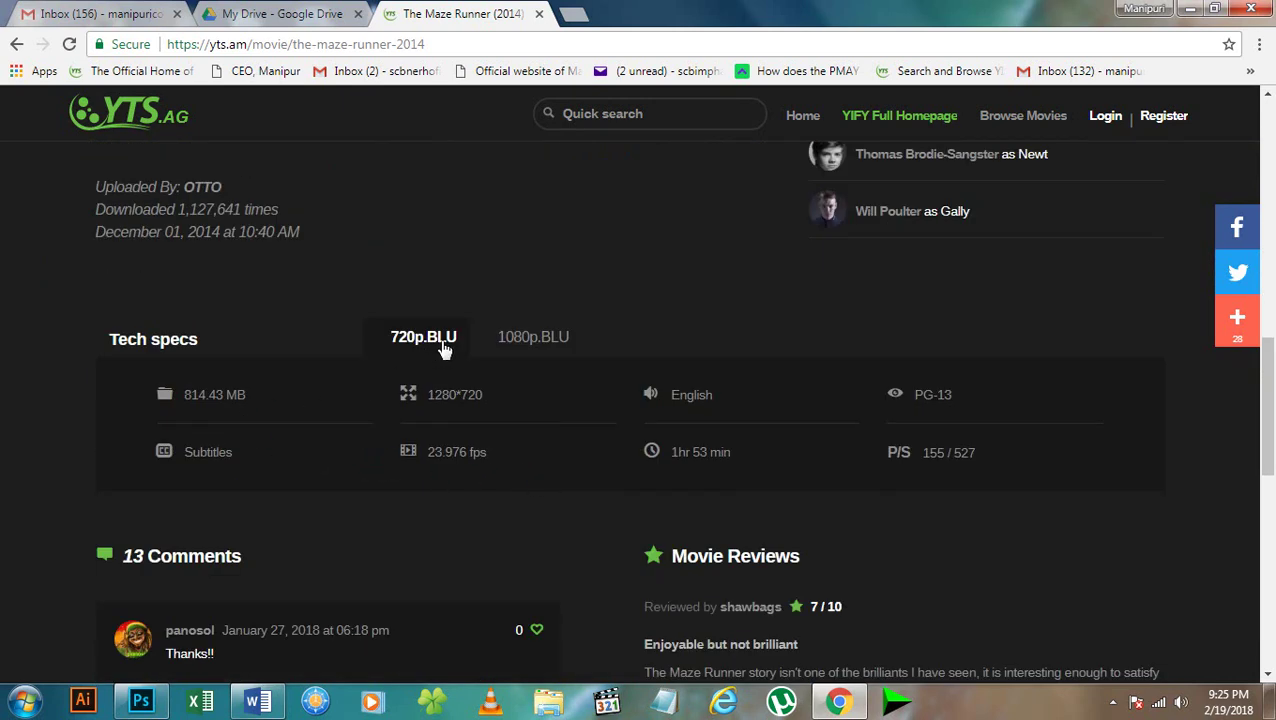
left_click_drag(185, 394, 260, 393)
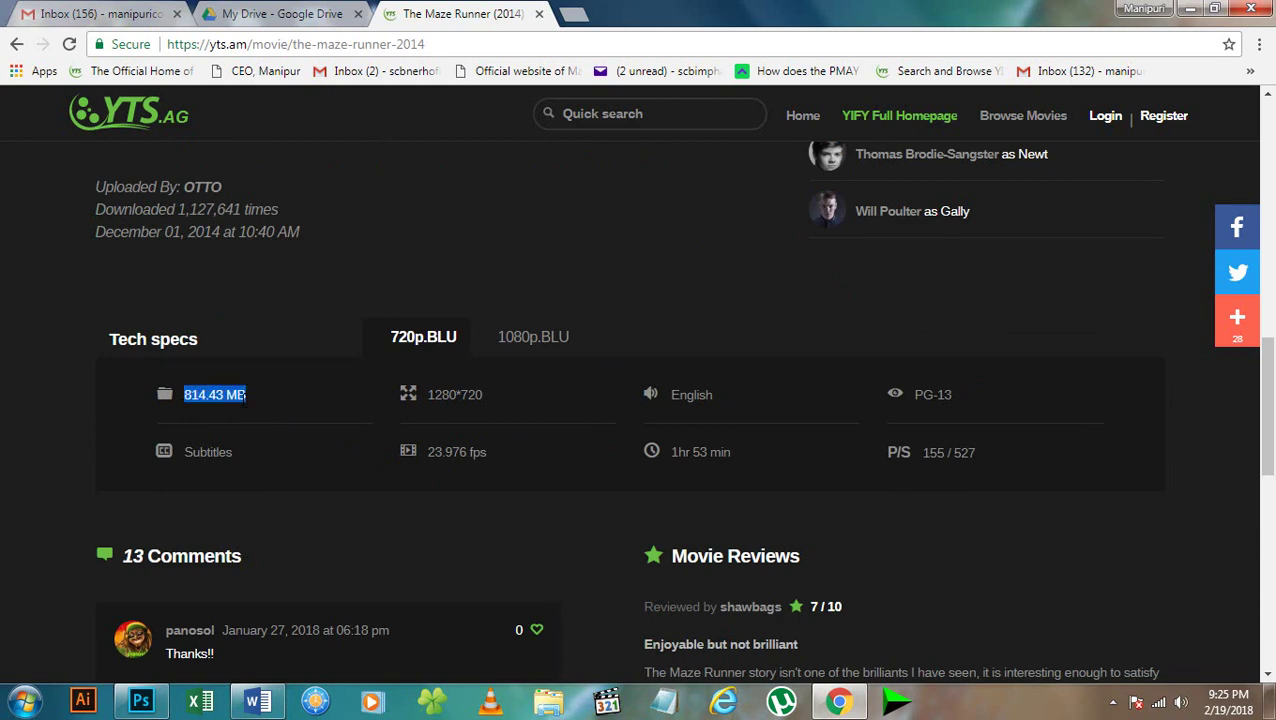
scroll(277, 390, "up", 12)
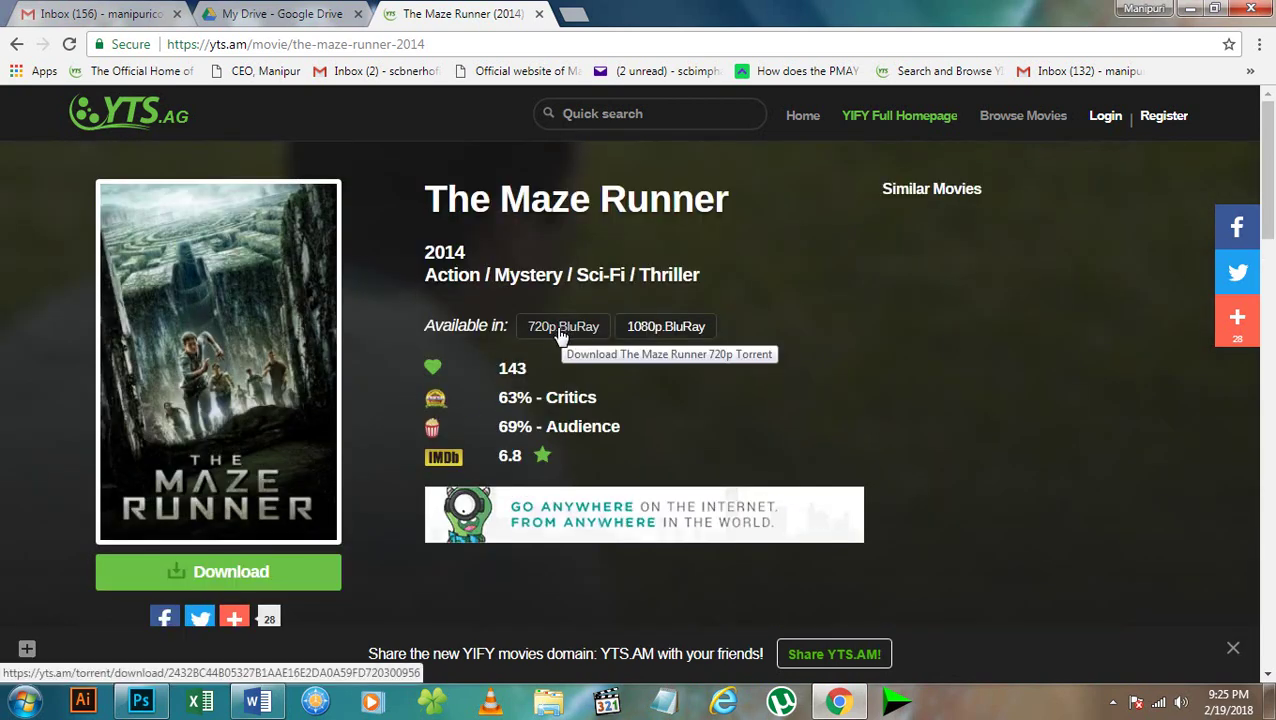
Step: Download the 720p.BluRay torrent of The Maze Runner and open the torrent file in µTorrent
left_click(559, 335)
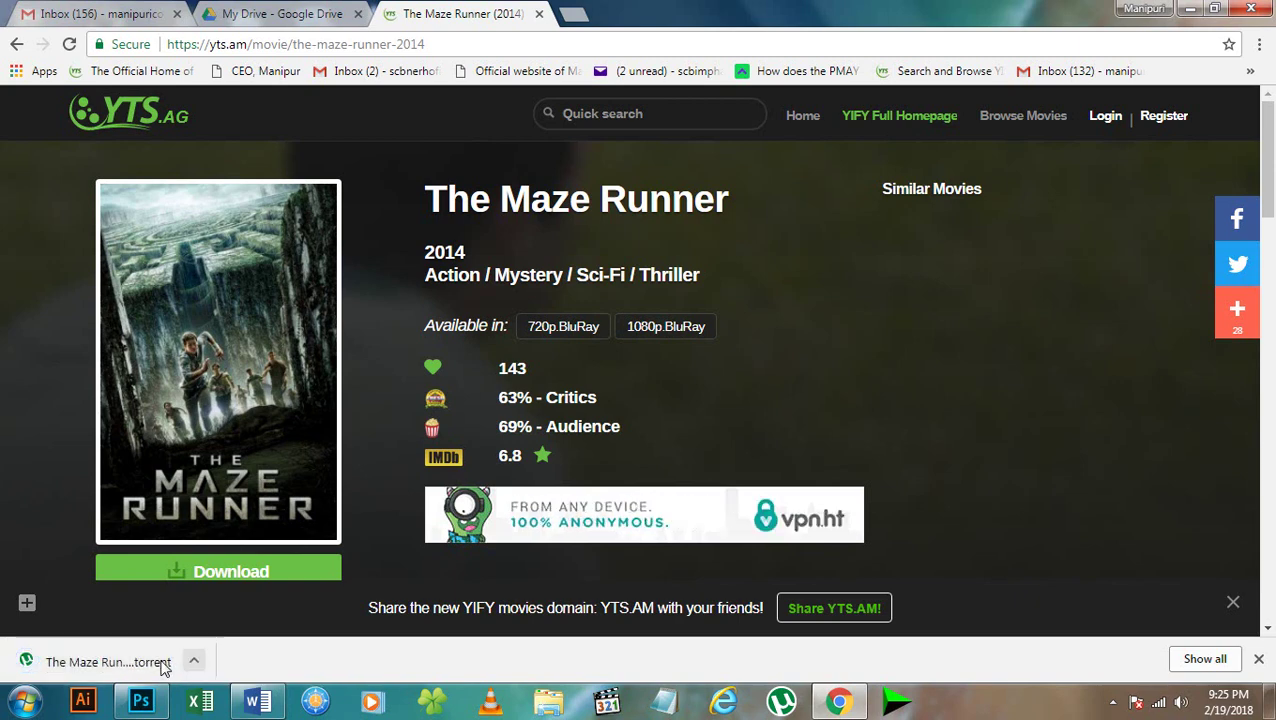
left_click(100, 662)
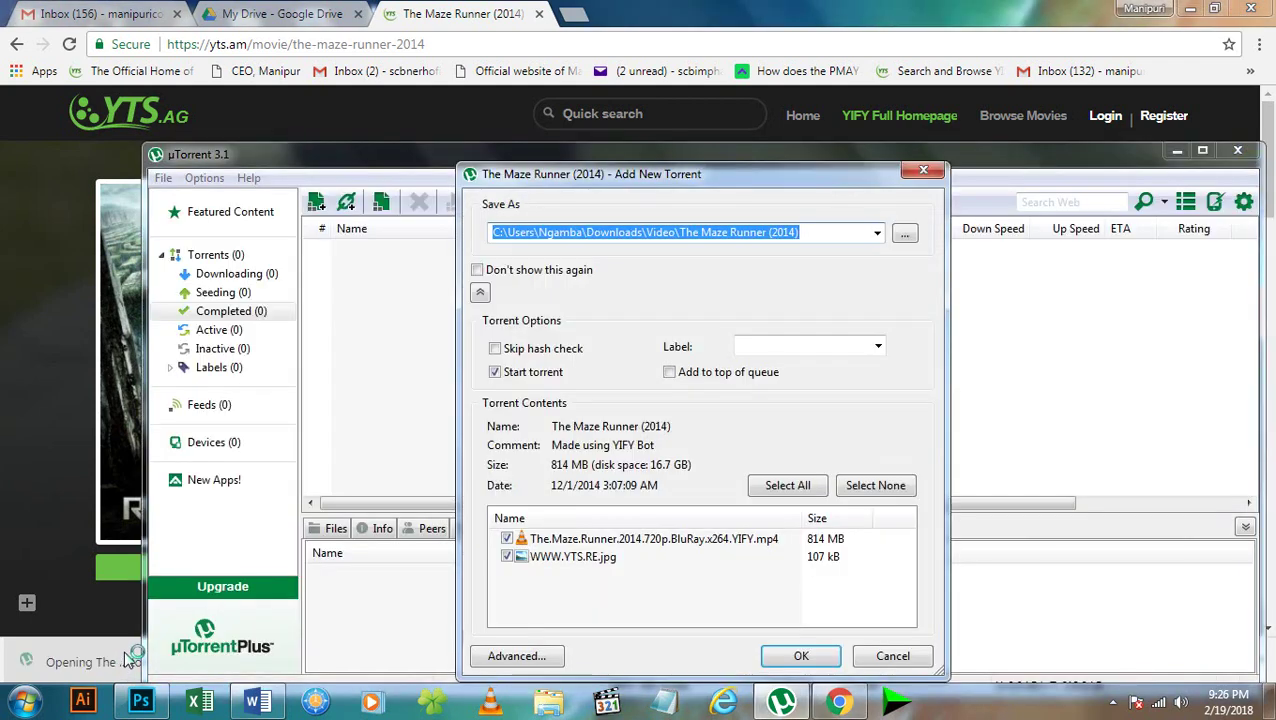
left_click_drag(546, 174, 431, 141)
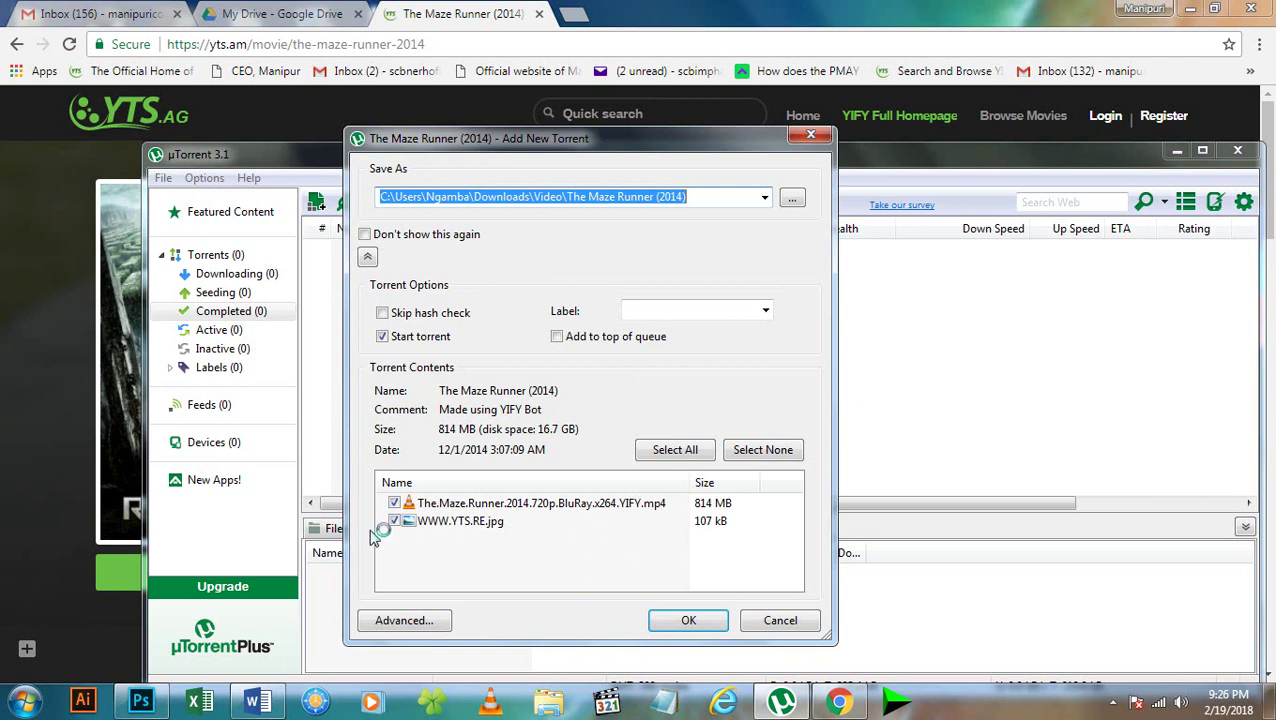
left_click(536, 507)
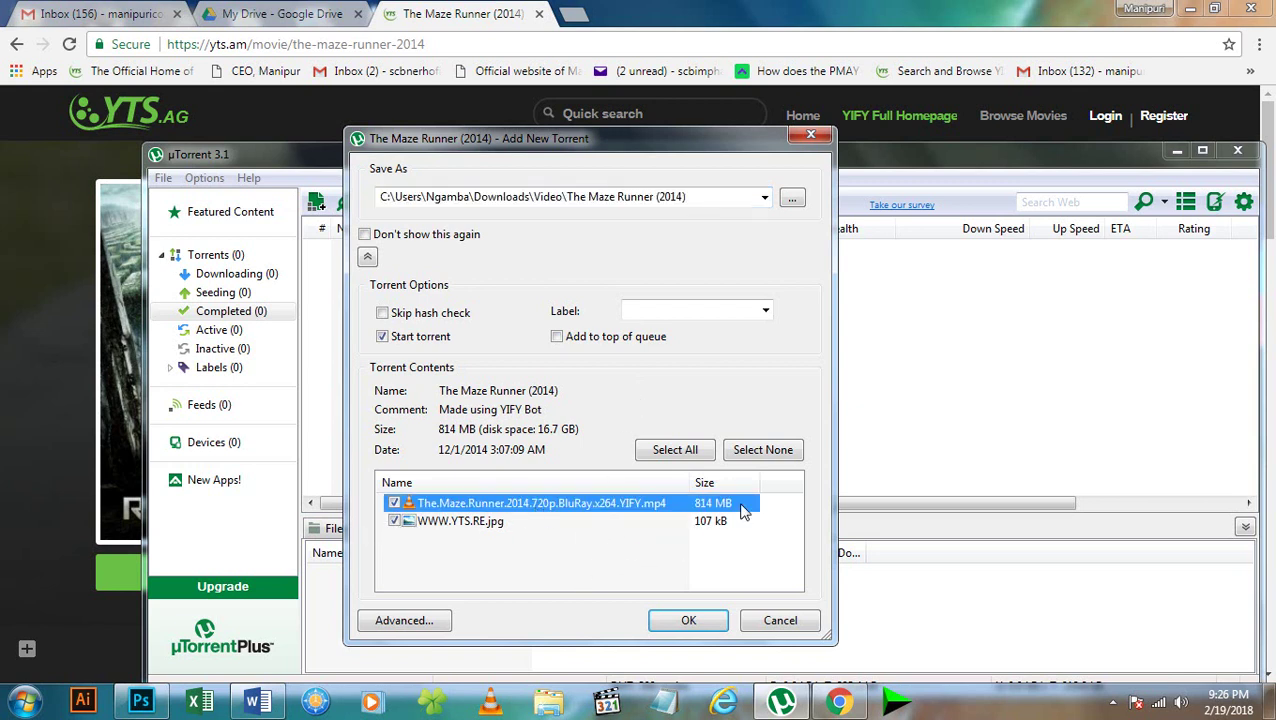
left_click(441, 521)
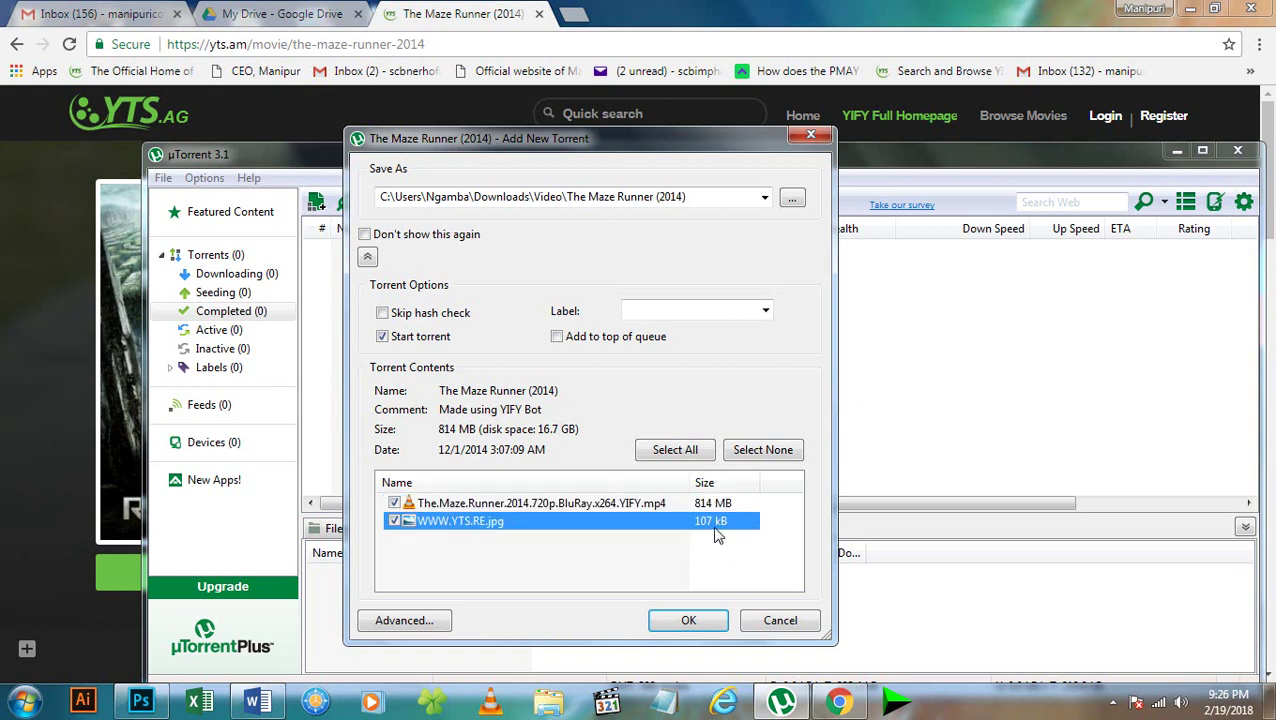
left_click(394, 521)
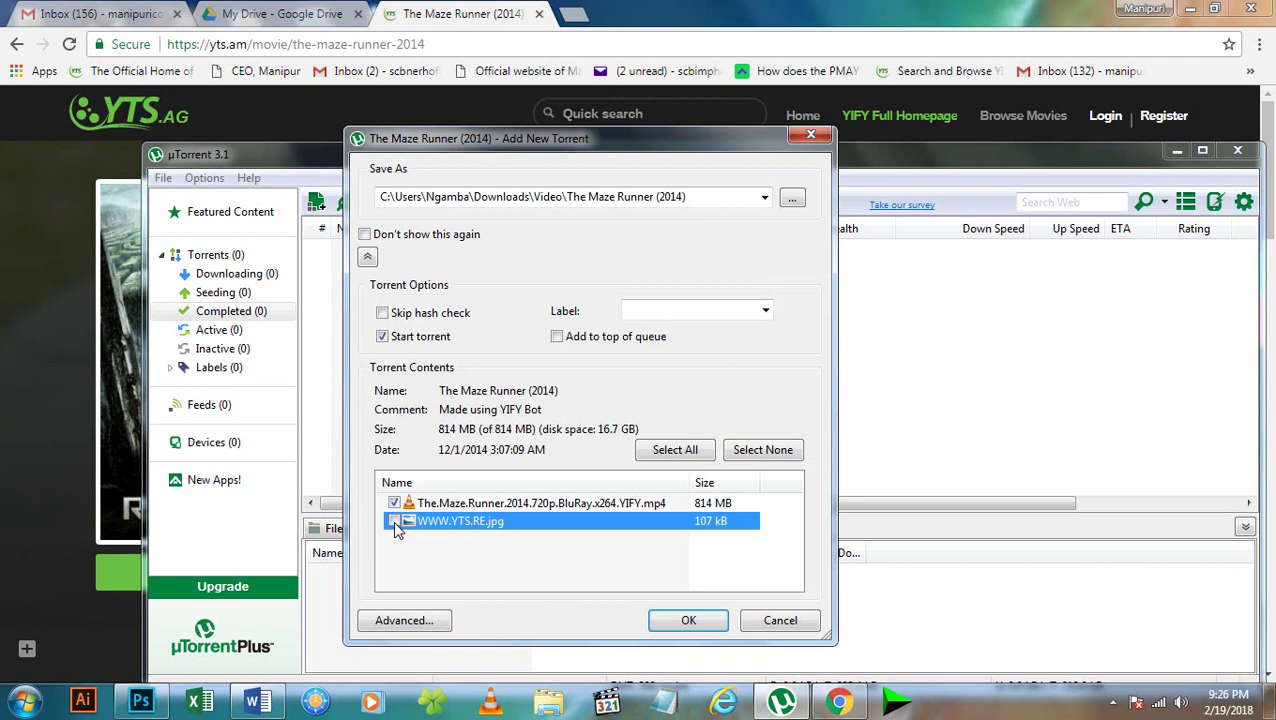
Step: View the save path and browse to Desktop as an alternative download folder, cancelling without changing the location
left_click(382, 197)
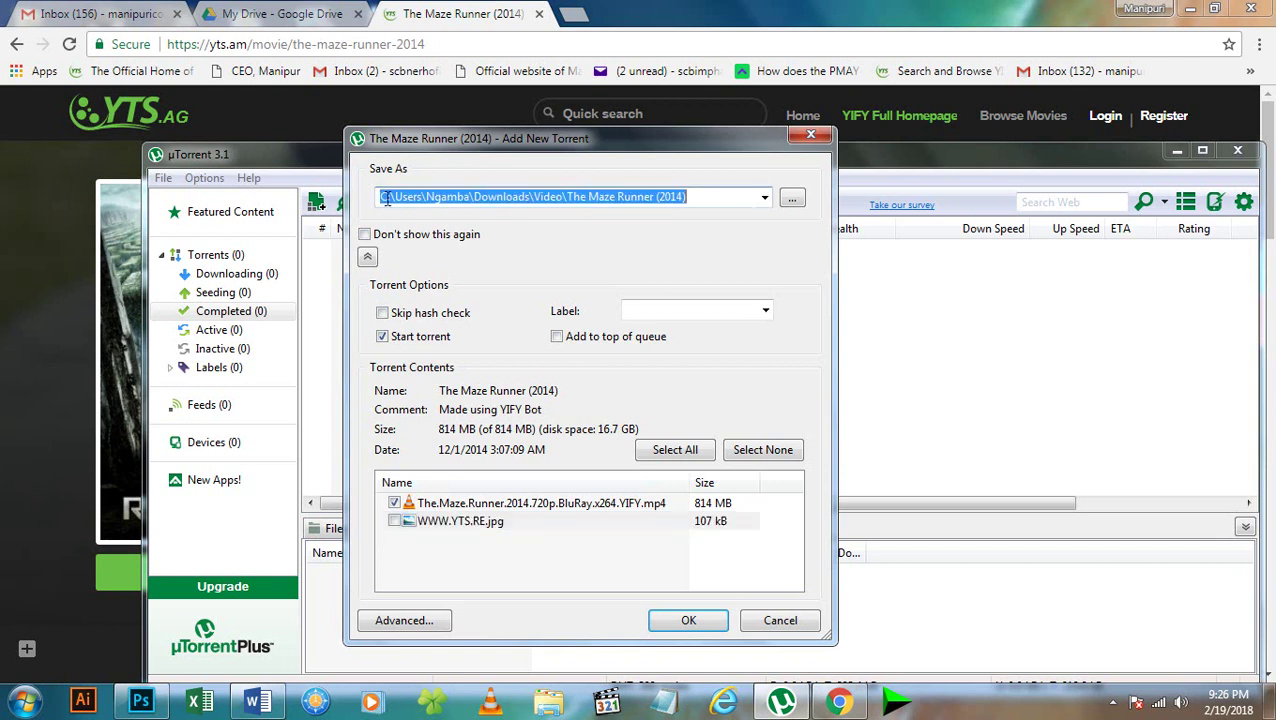
left_click(703, 197)
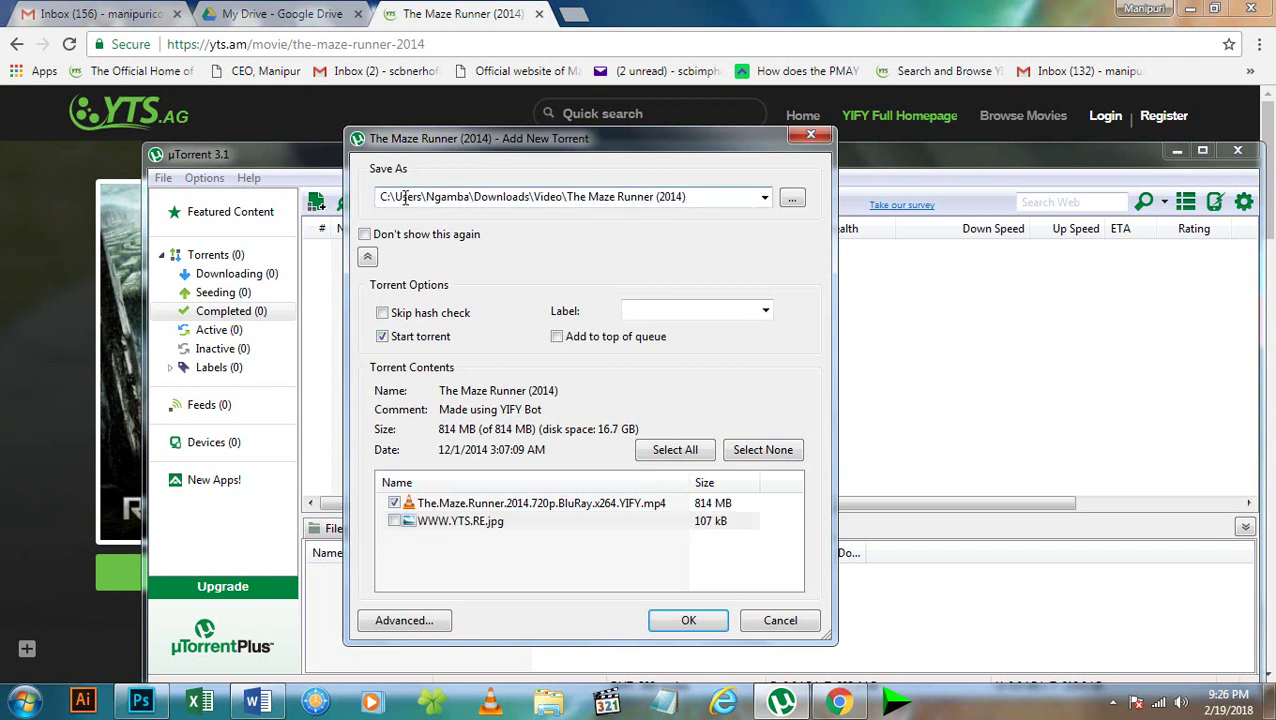
left_click(792, 201)
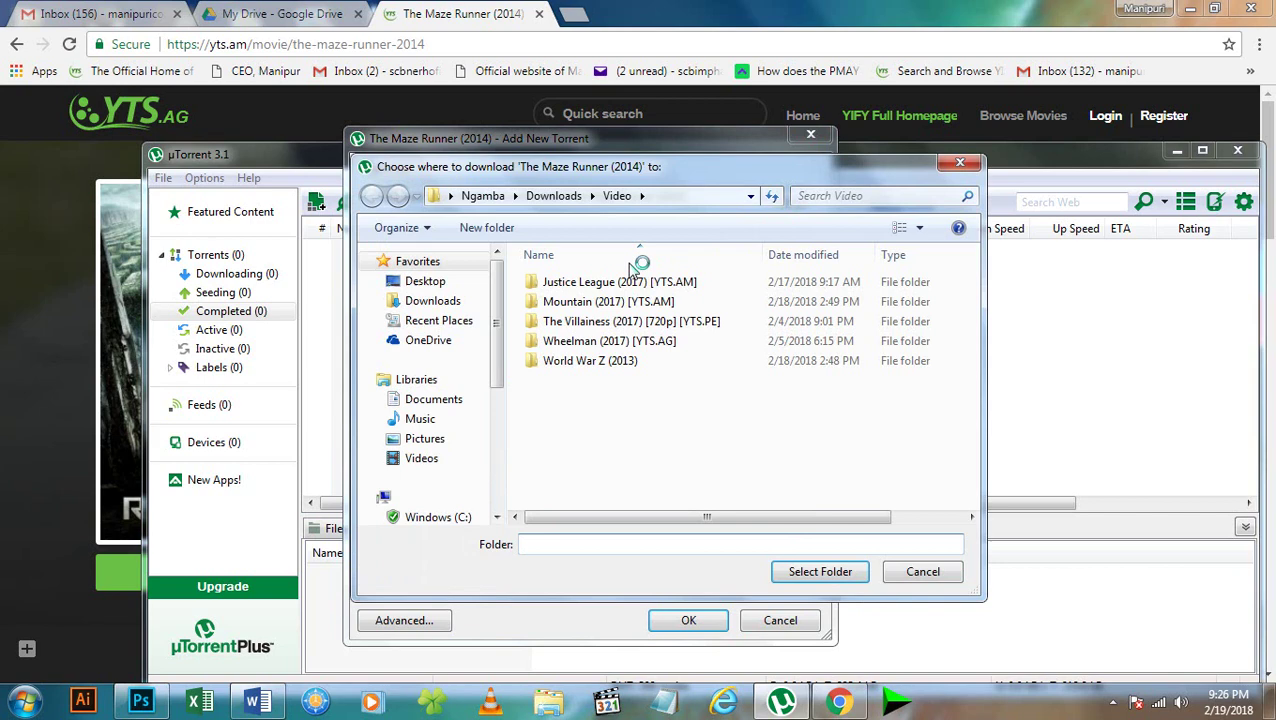
left_click(426, 285)
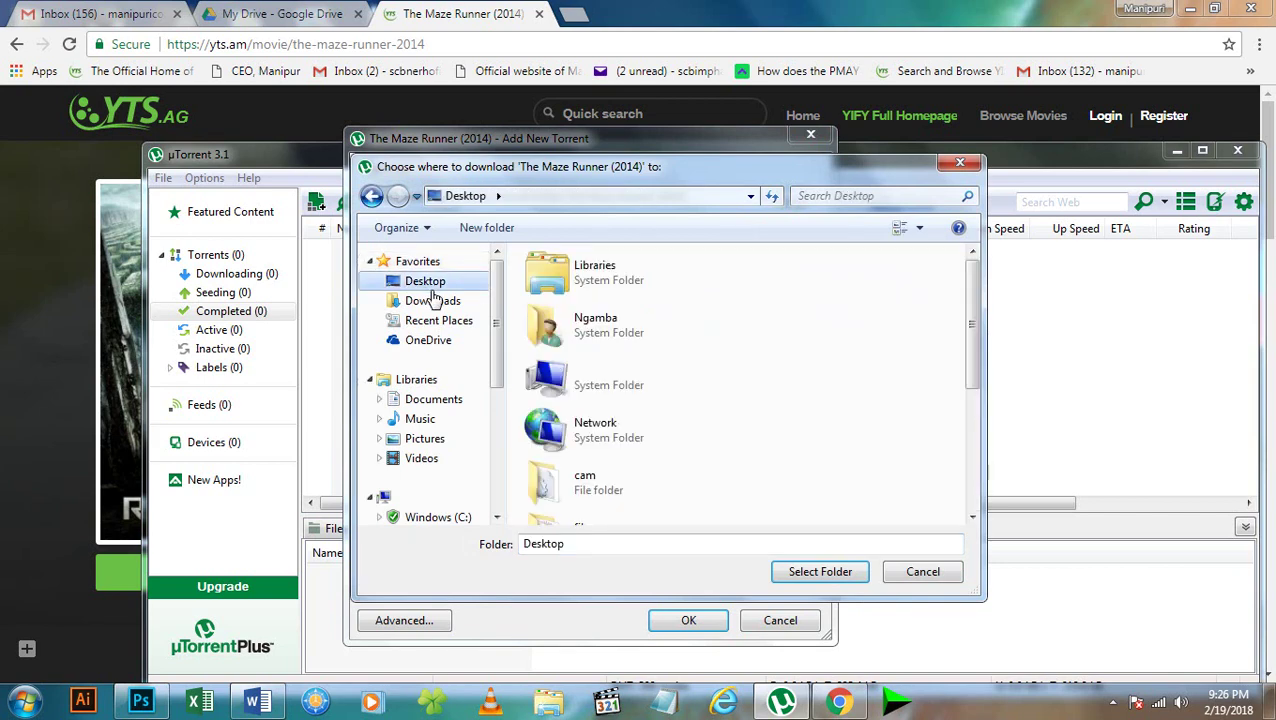
left_click(923, 575)
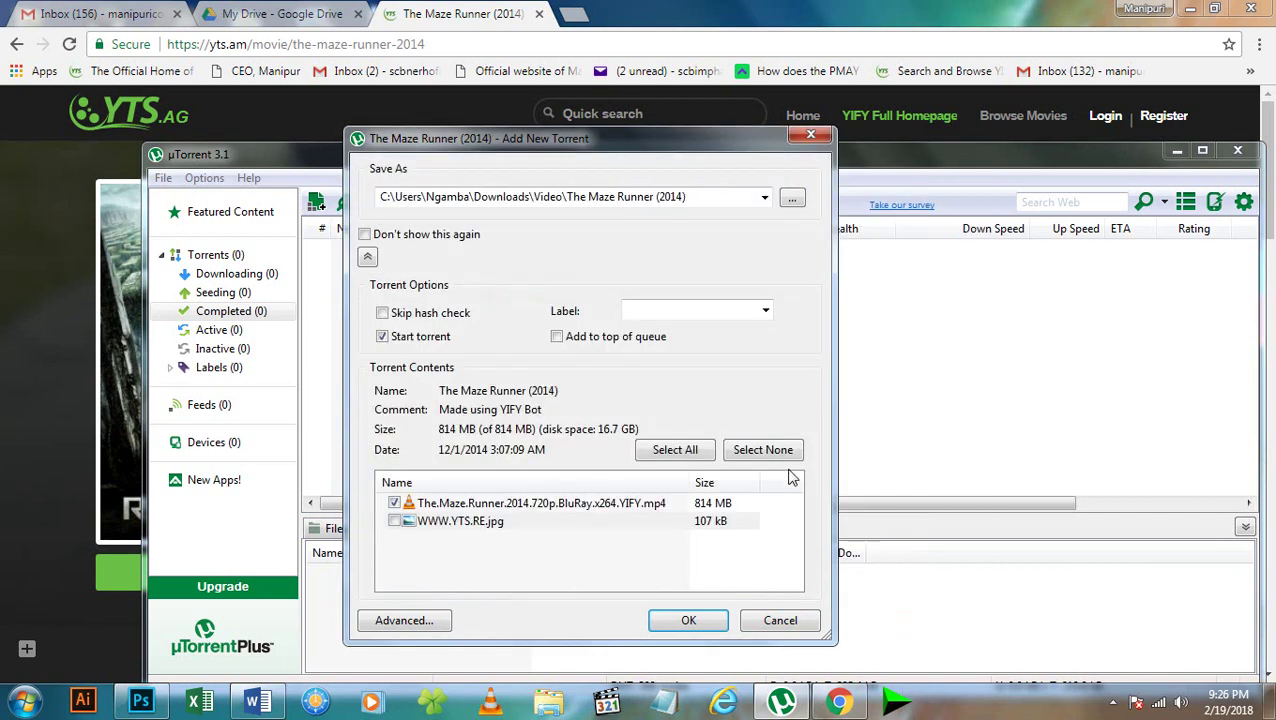
Step: Add the torrent with its existing save location in the Downloads\Video folder
left_click(692, 196)
left_click(692, 196)
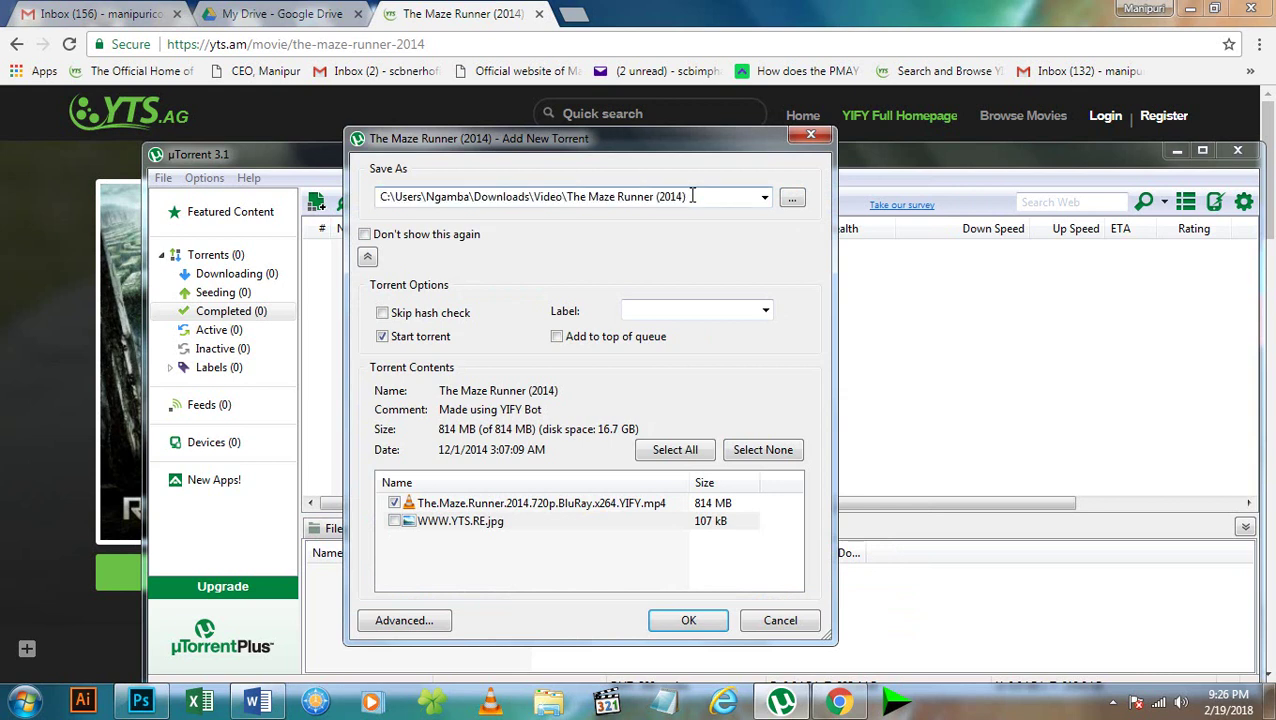
left_click(689, 622)
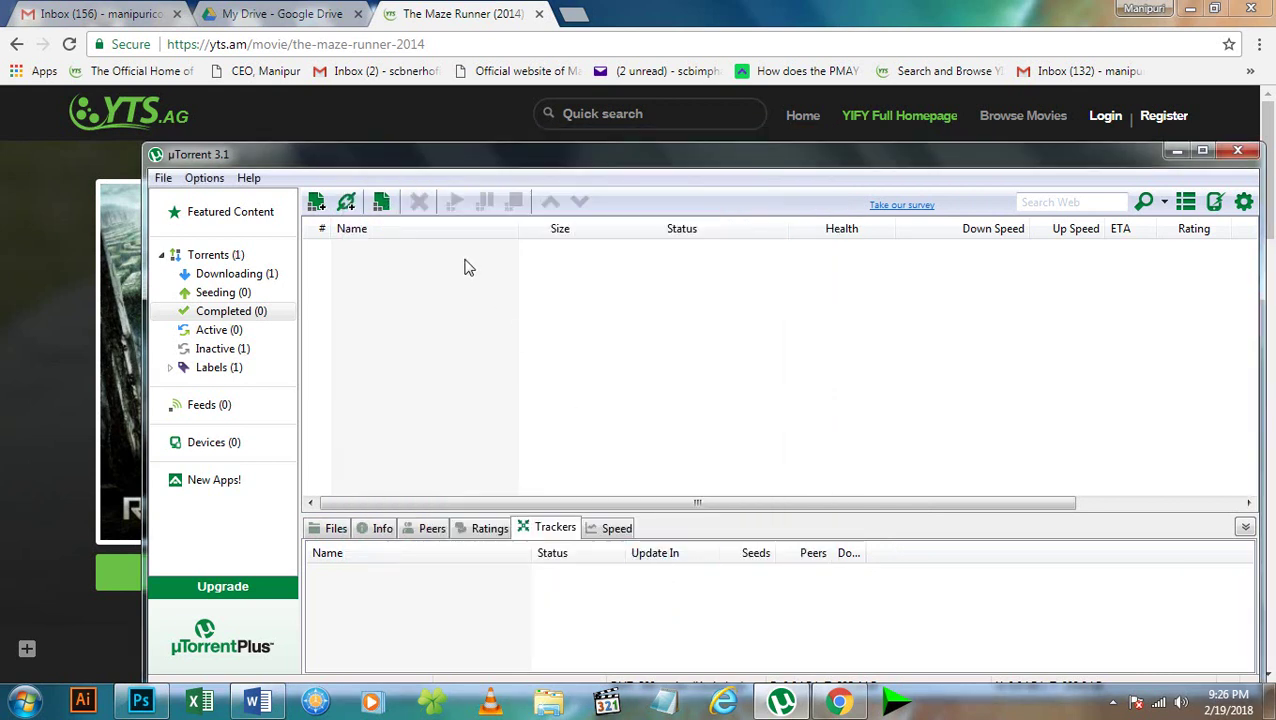
Step: Show the downloading torrents and force start The Maze Runner (2014)
left_click(238, 277)
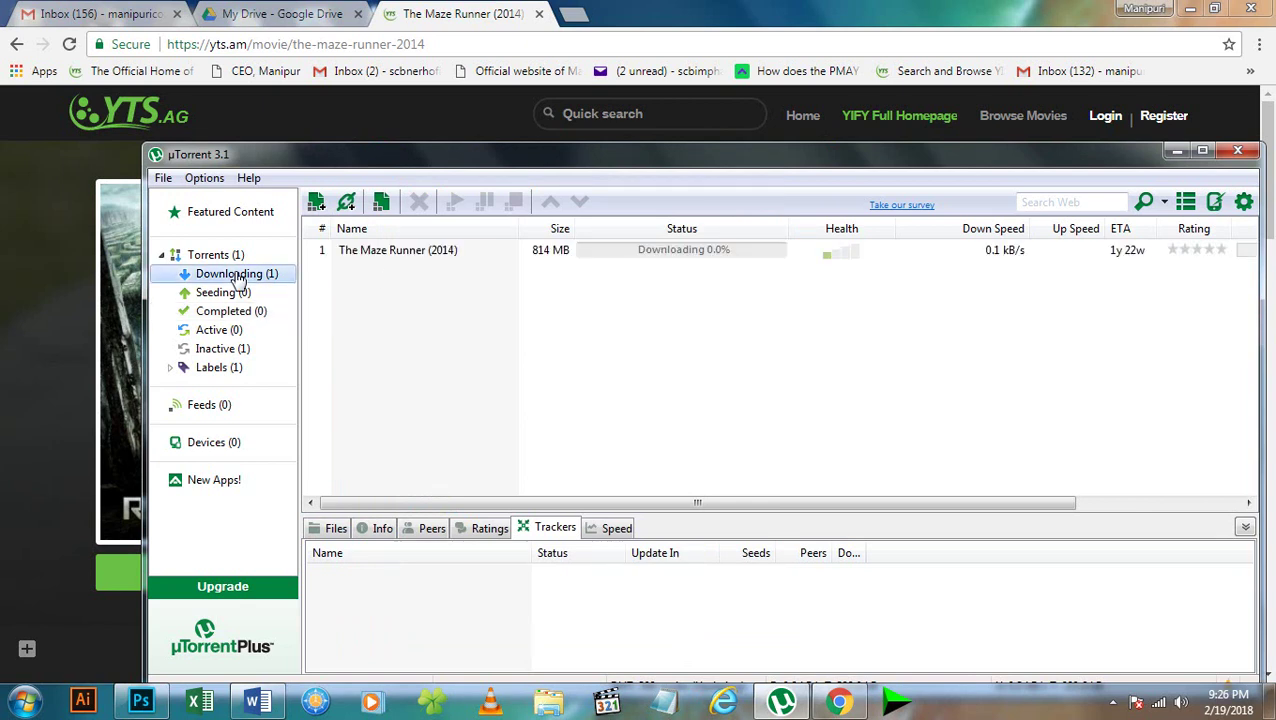
left_click(384, 259)
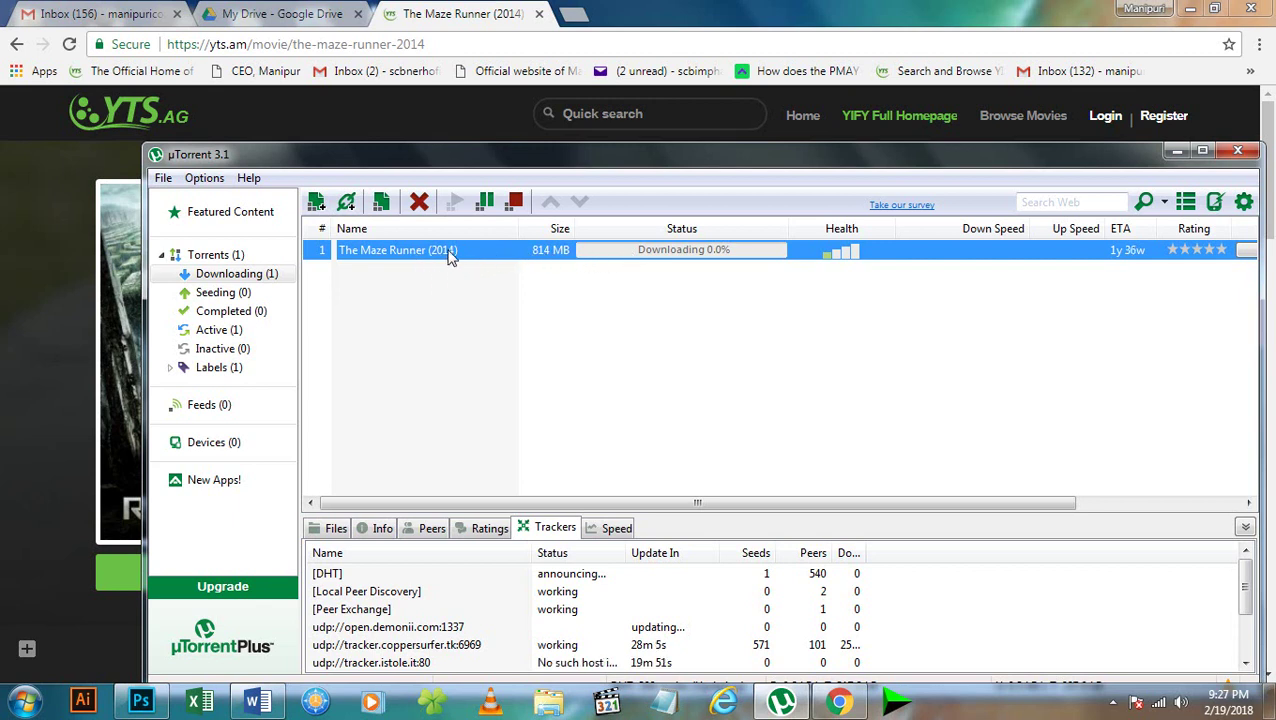
right_click(500, 258)
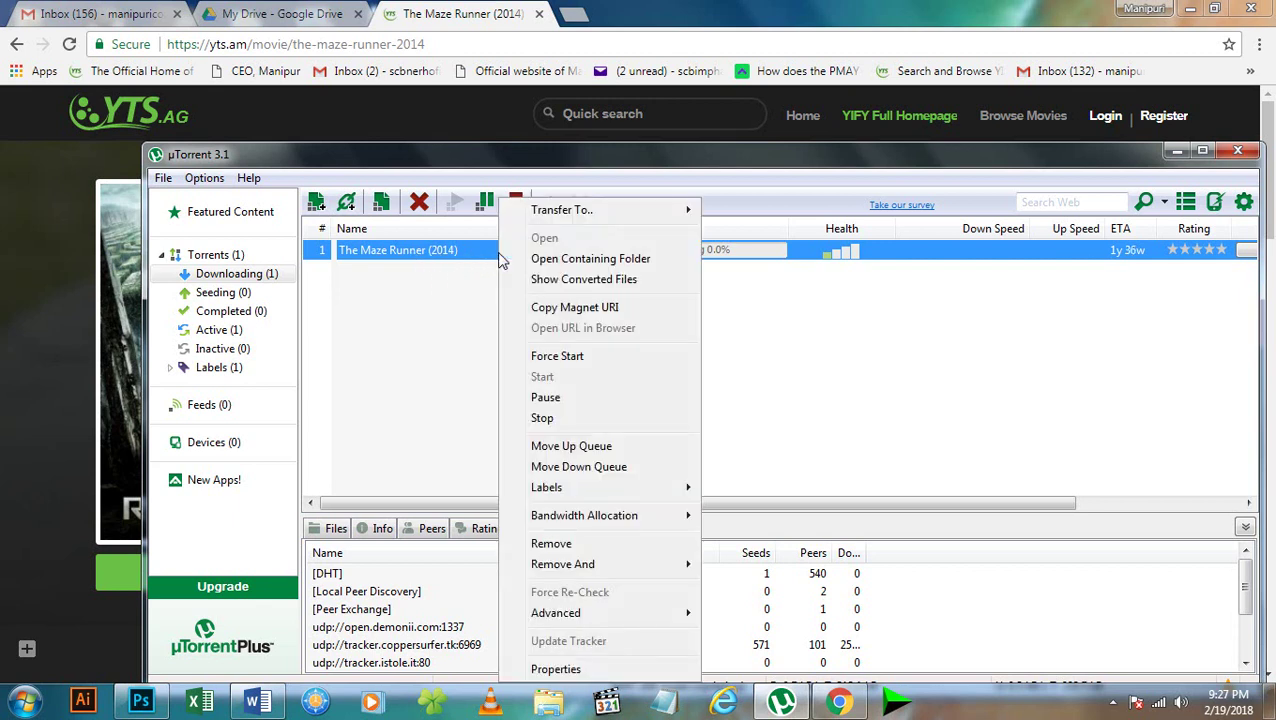
left_click(573, 359)
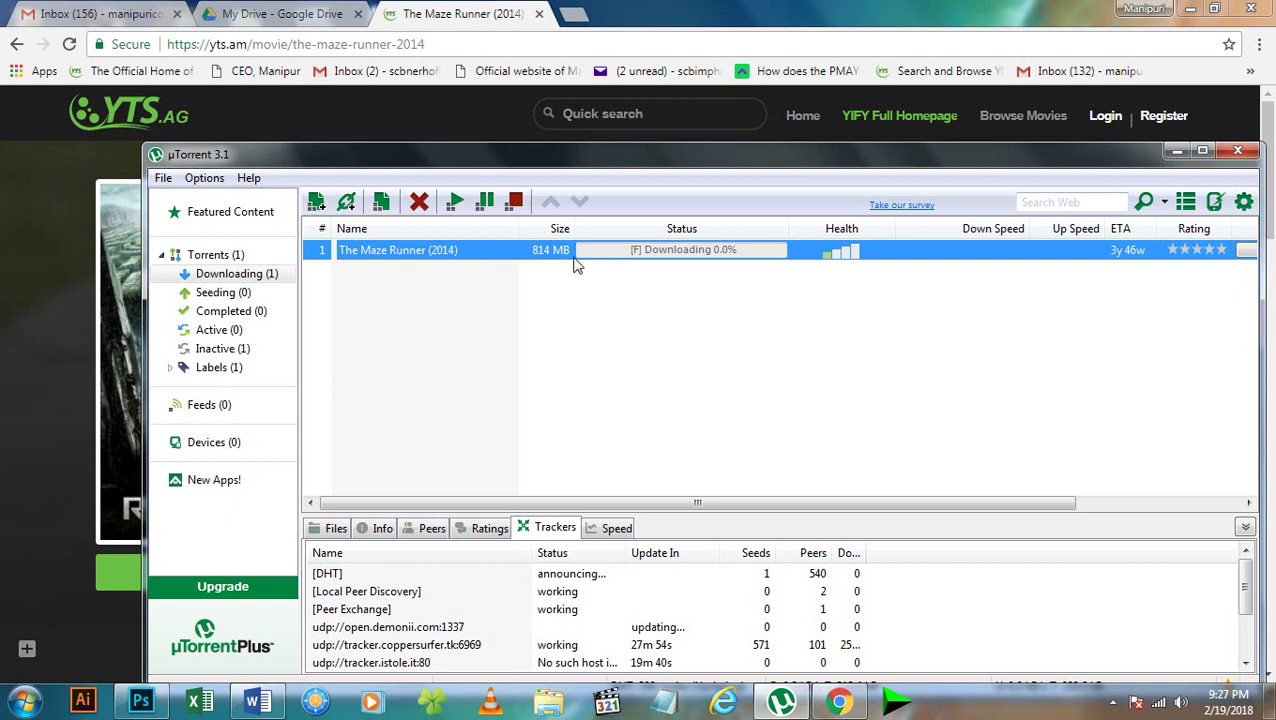
Step: Set the bandwidth allocation of The Maze Runner (2014) torrent to High
right_click(475, 254)
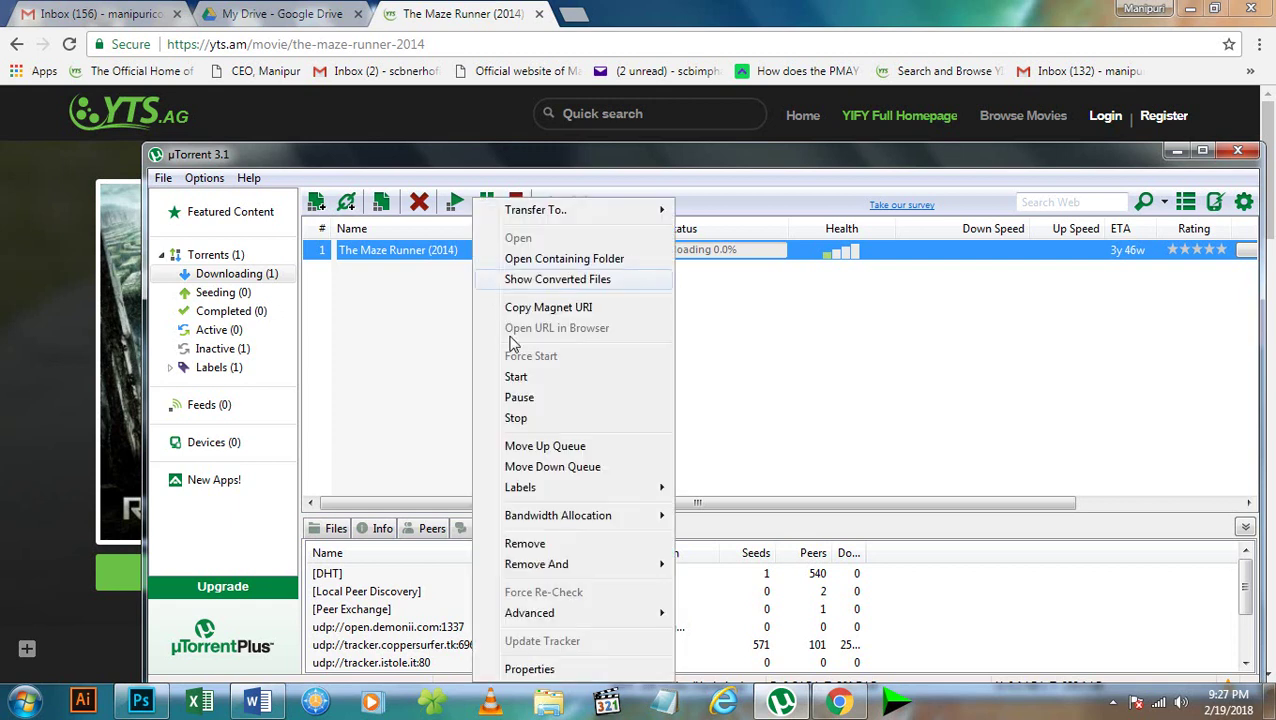
mouse_move(618, 520)
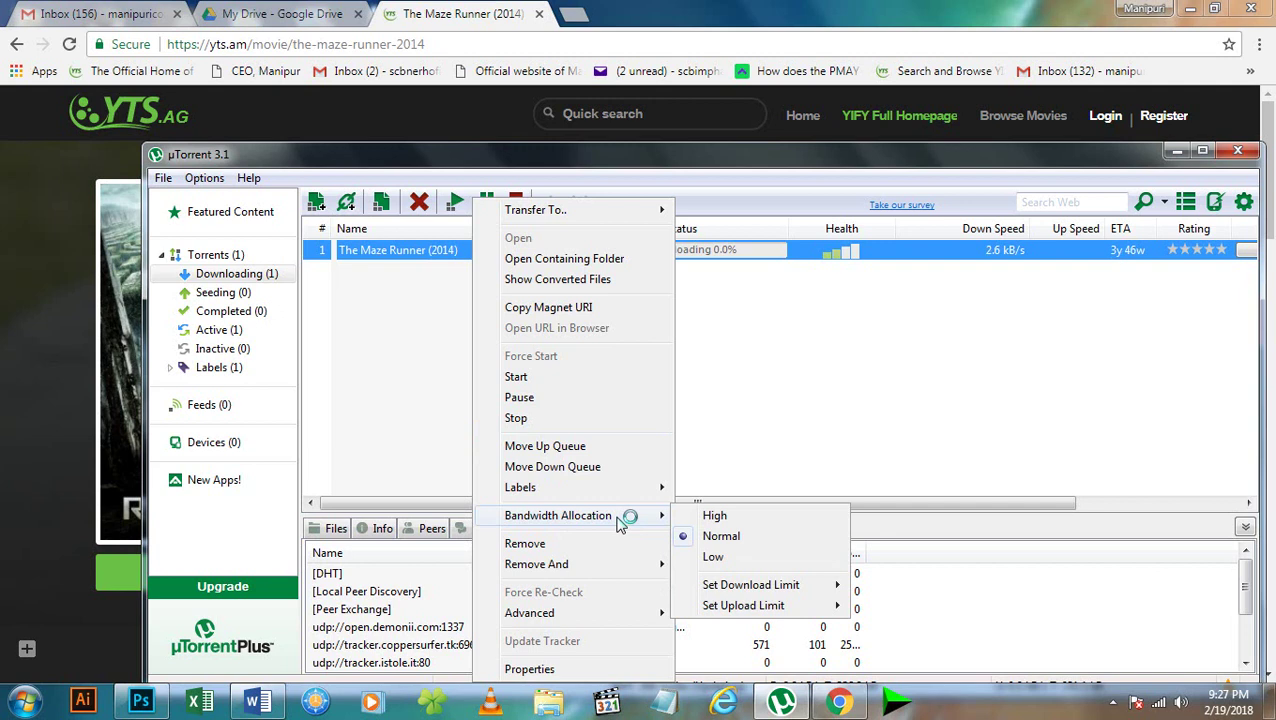
left_click(715, 516)
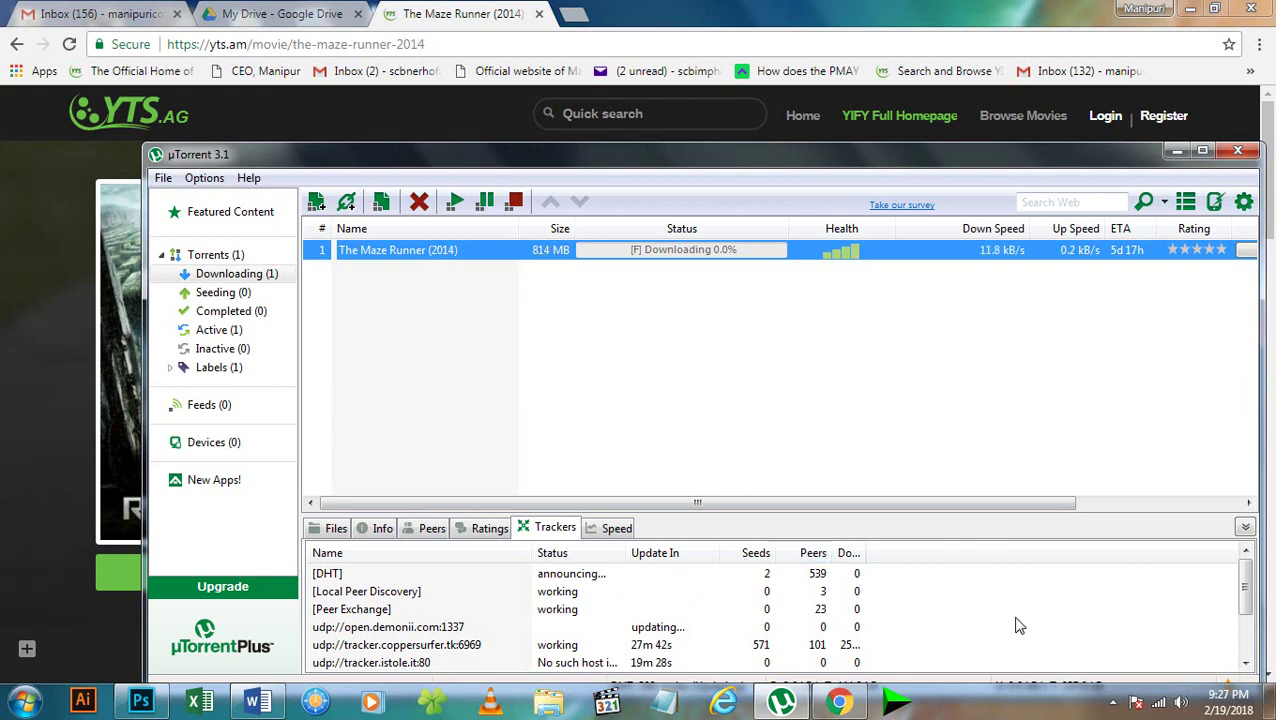
Step: Start adding trackers to The Maze Runner (2014) torrent and copy the entire existing tracker list
right_click(976, 610)
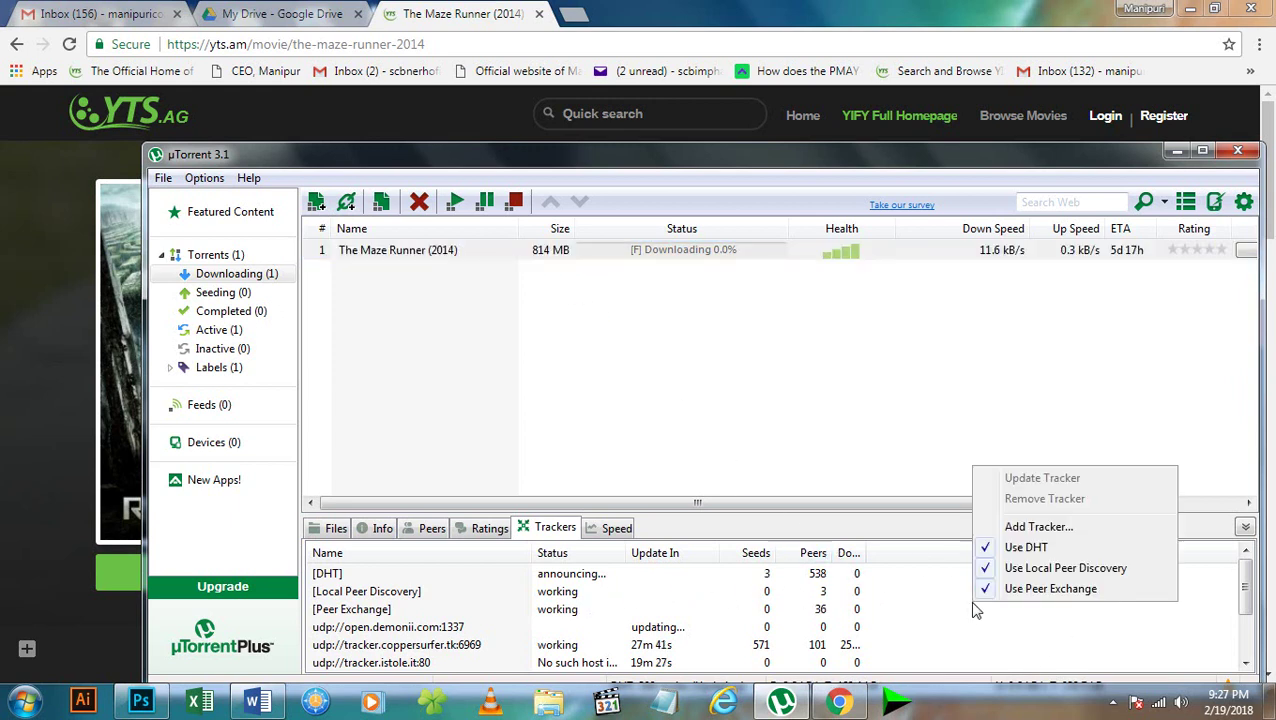
left_click(1012, 527)
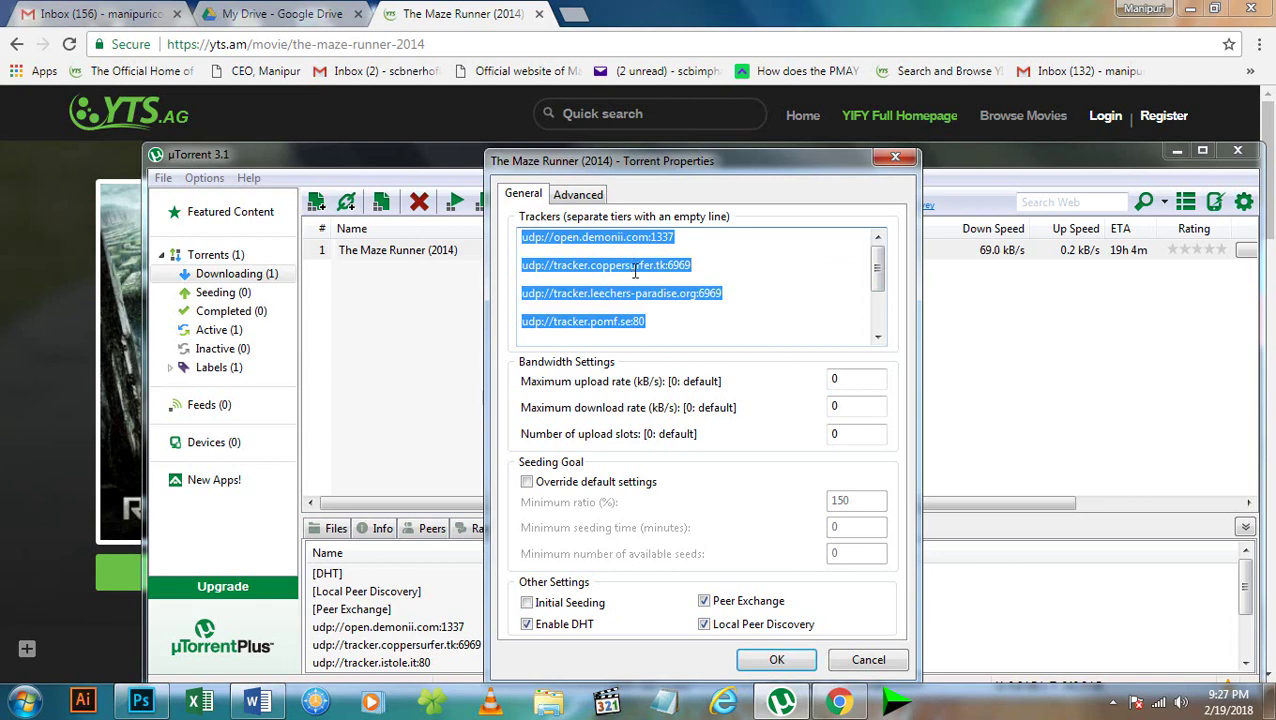
right_click(634, 264)
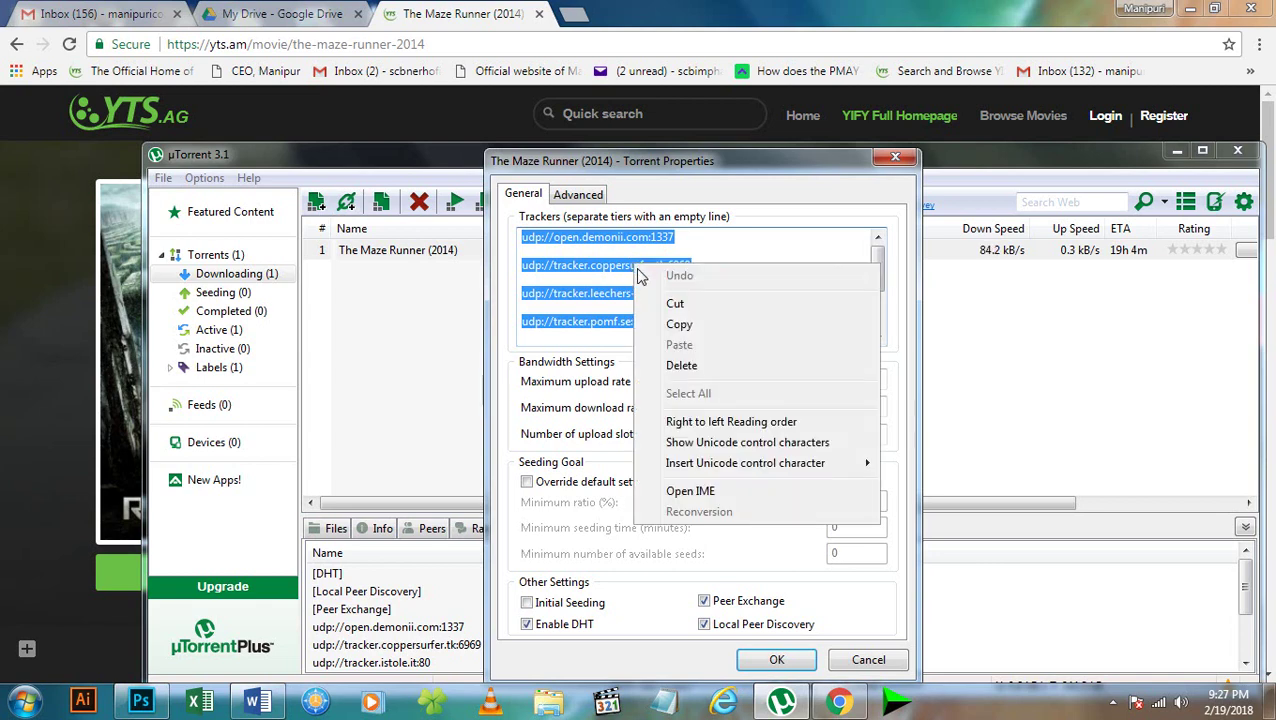
left_click(664, 325)
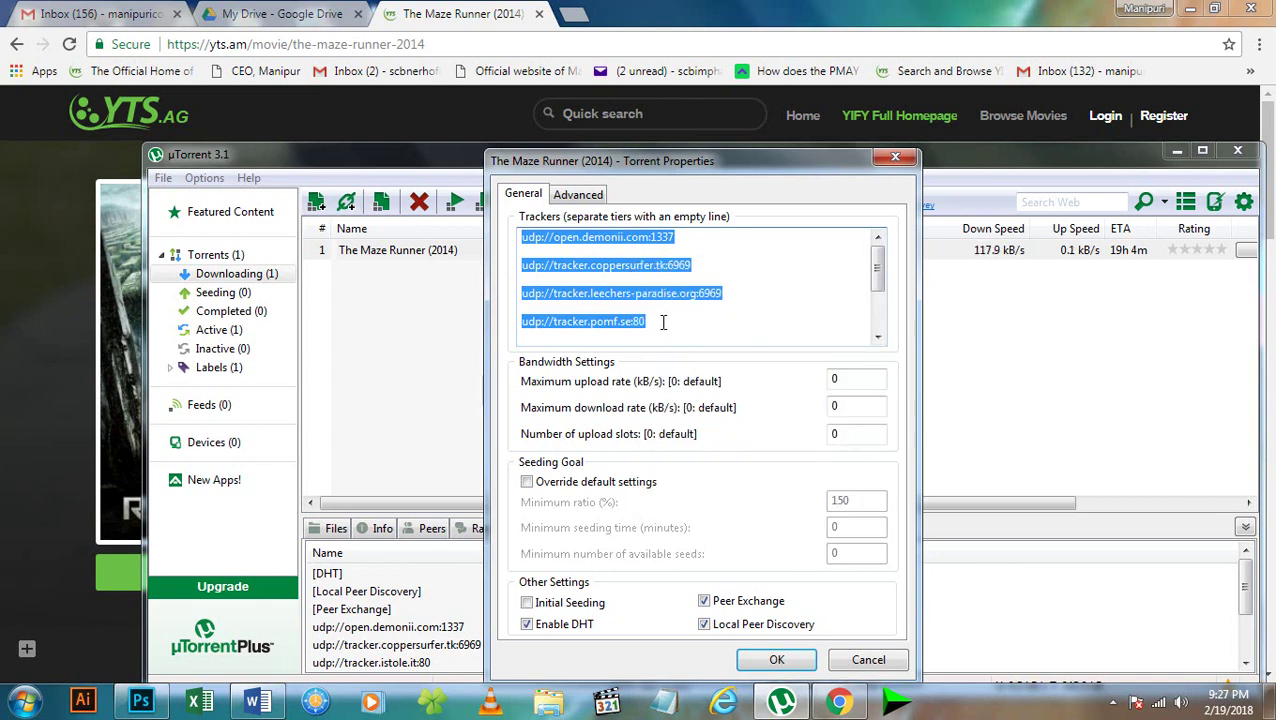
Step: Paste the copied tracker list several times at the end of the torrent's trackers, save the properties, and select the torrent
left_click(662, 322)
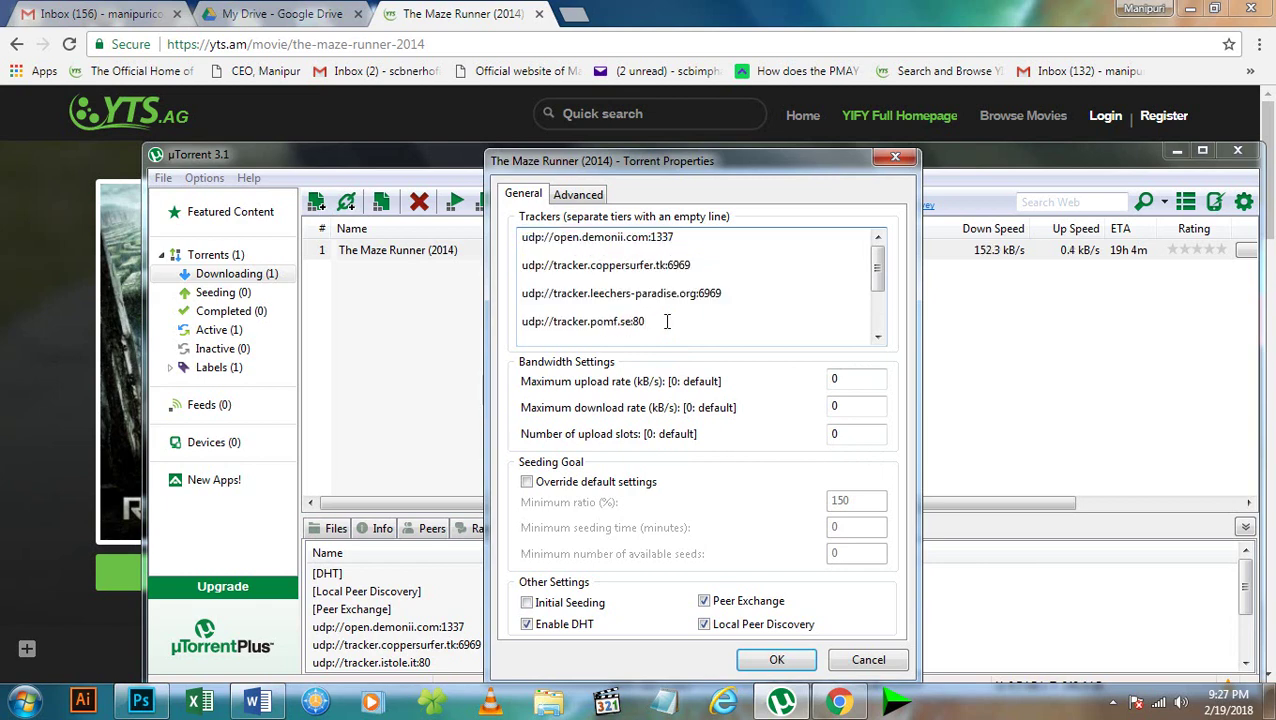
right_click(535, 336)
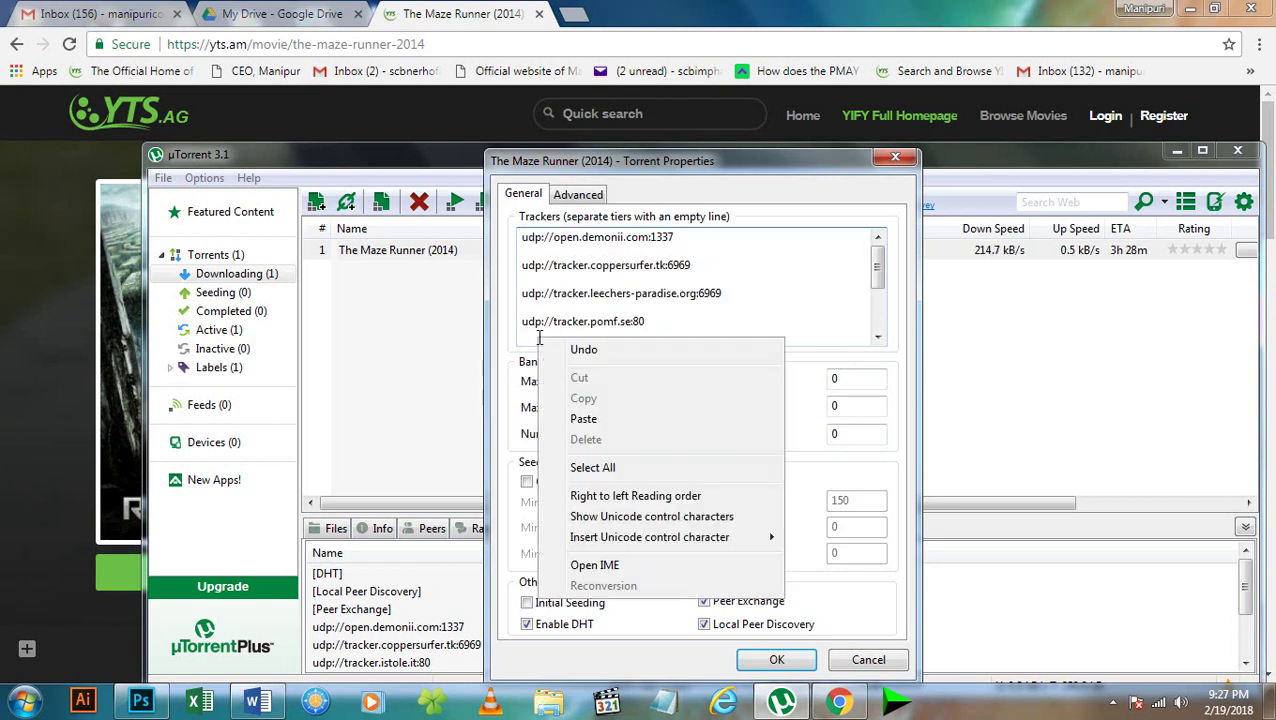
left_click(583, 418)
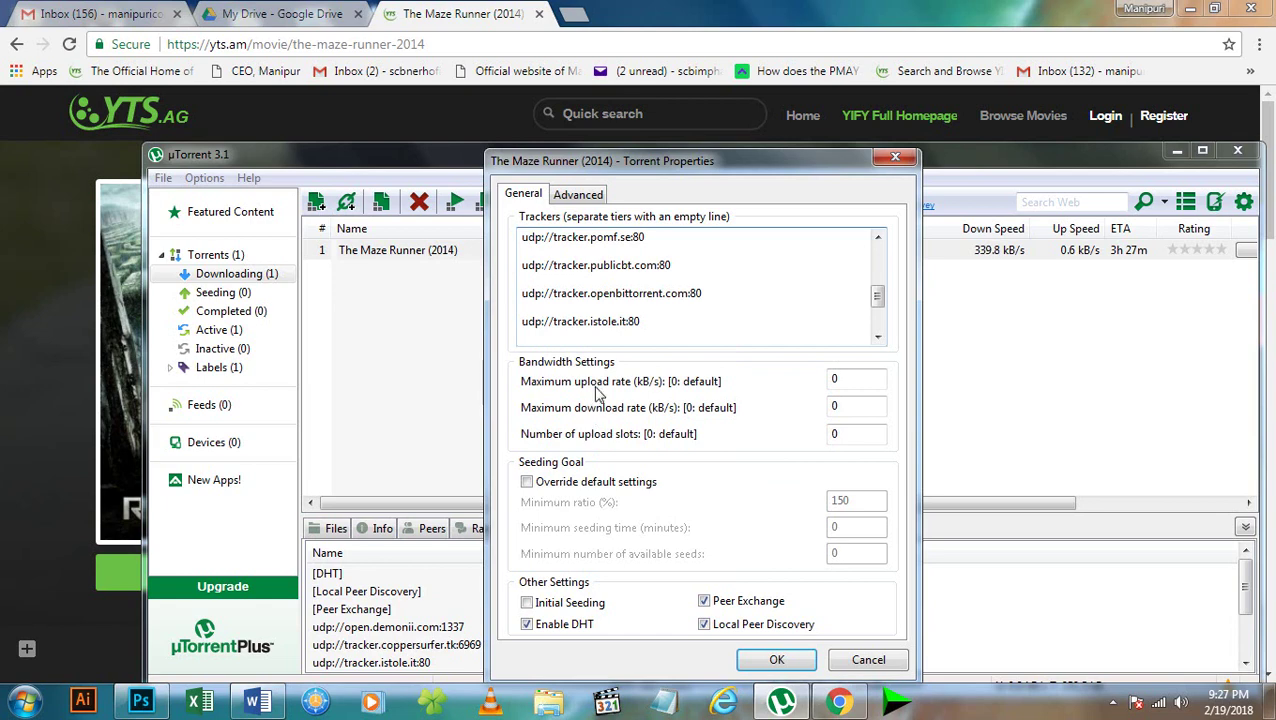
right_click(594, 337)
left_click(641, 418)
right_click(697, 338)
left_click(728, 397)
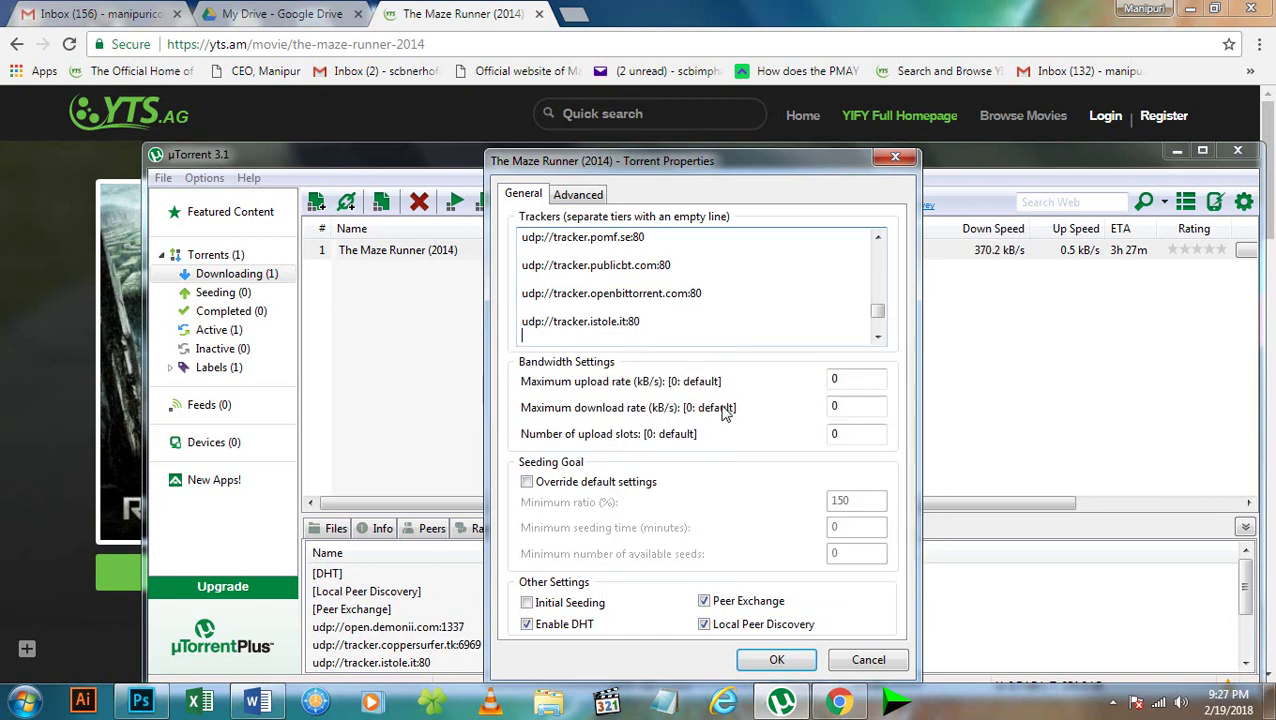
right_click(655, 310)
left_click(700, 390)
left_click(764, 665)
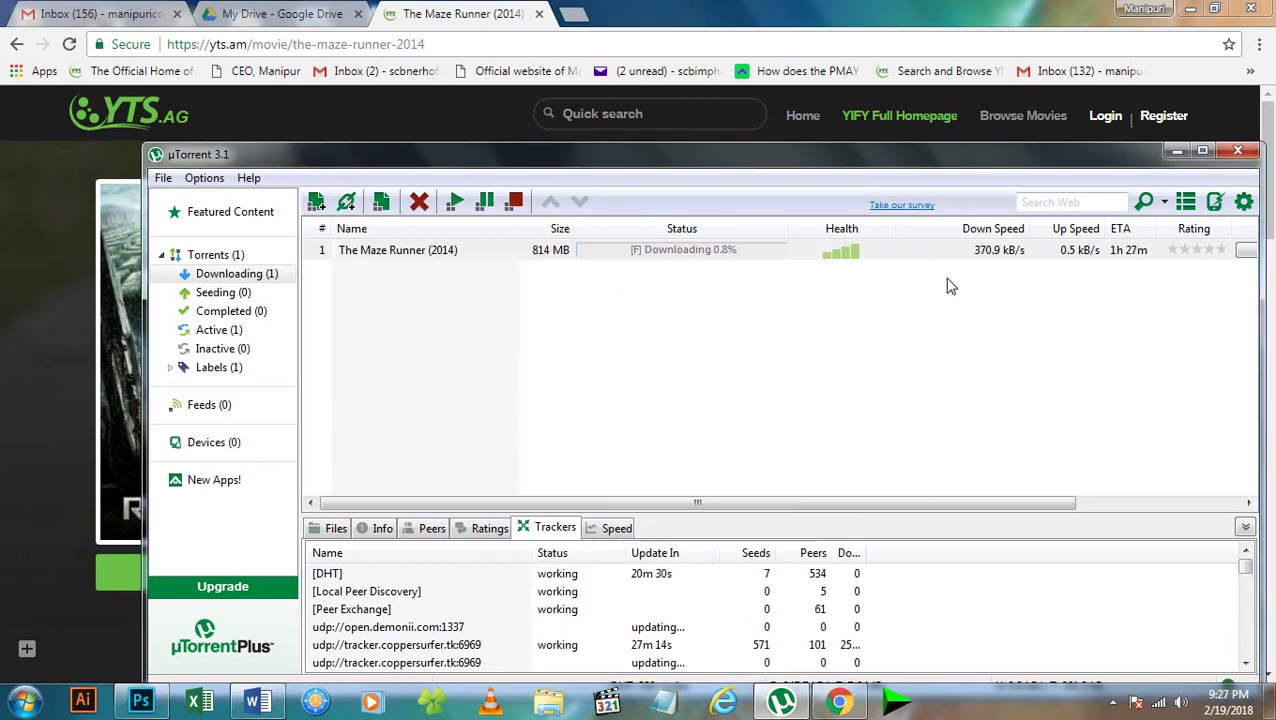
left_click(976, 257)
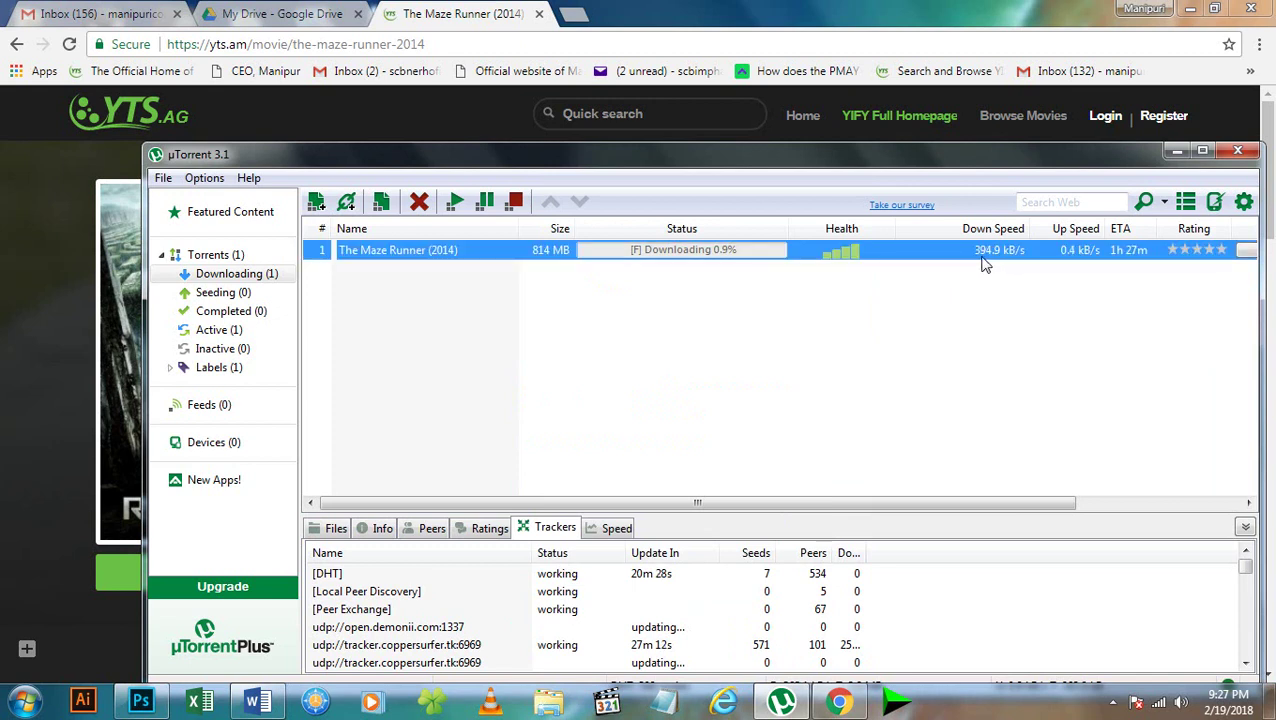